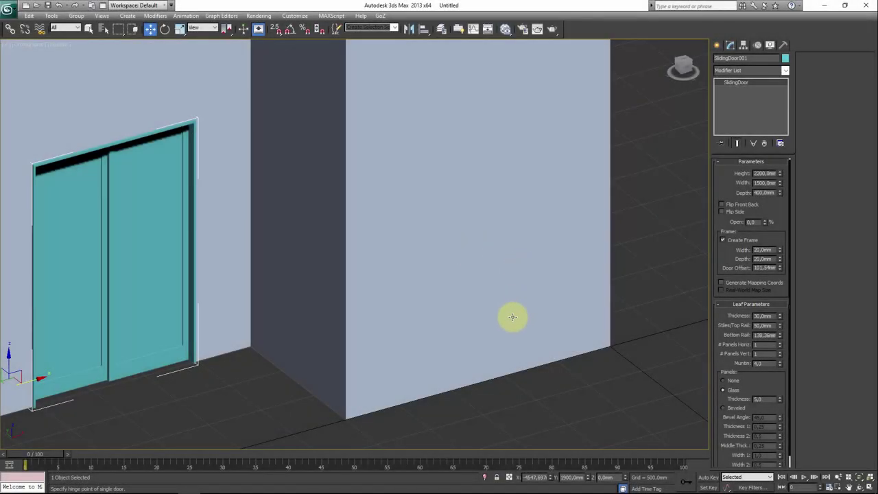
Pan and orbit around the sliding door and walls, showing them in wireframe.
middle_click_drag(510, 315, 541, 331)
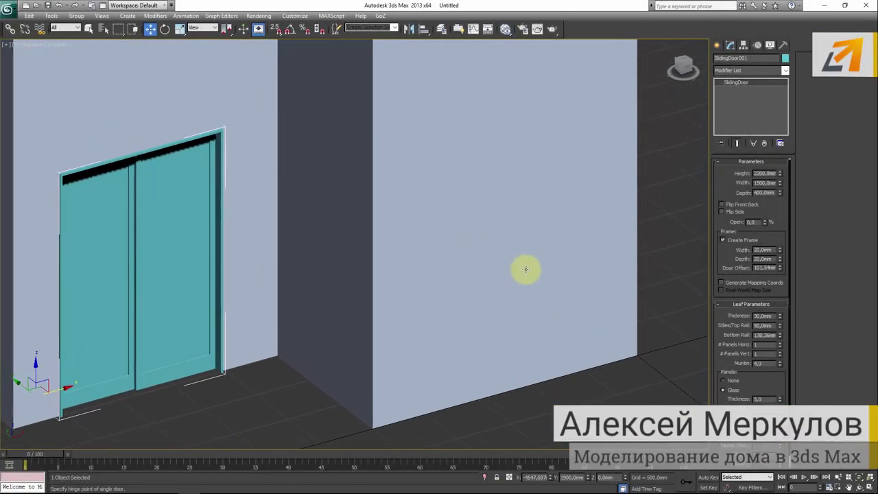
mouse_move(526, 269)
middle_mouse_down("alt")
mouse_move(559, 298)
mouse_move(557, 308)
middle_mouse_up("alt")
key("F3")
middle_click_drag(549, 348, 556, 318)
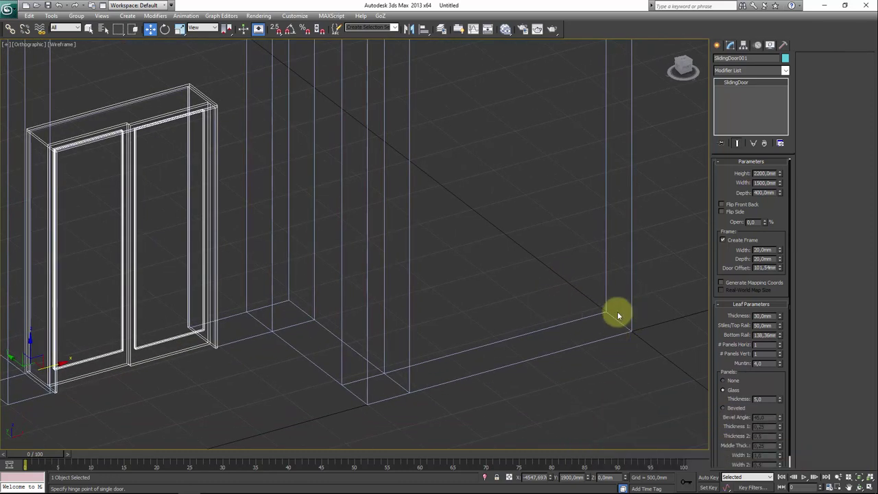
With snapping on, draw a pivot door along the base at the right wall's end.
key("s")
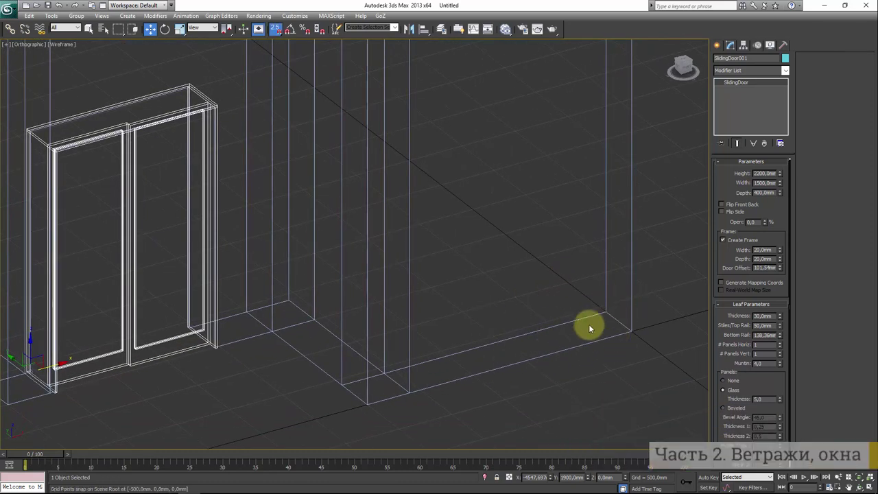
left_click(717, 46)
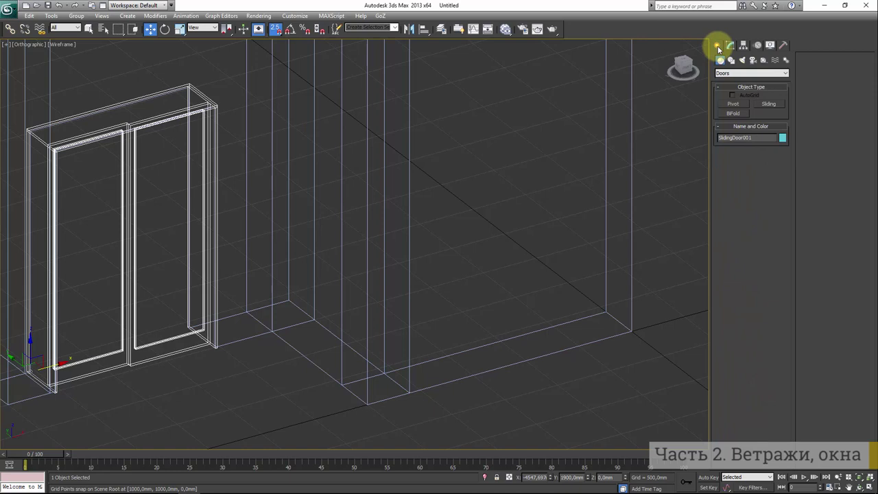
left_click(734, 105)
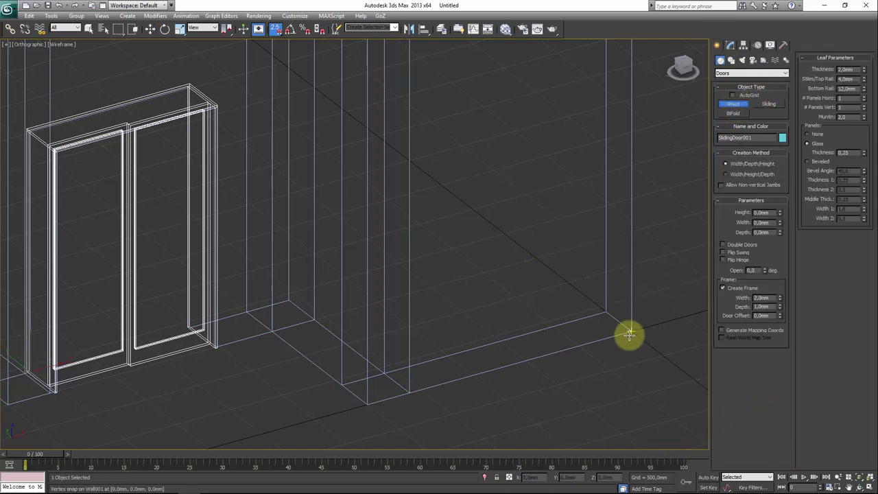
left_click_drag(604, 314, 383, 372)
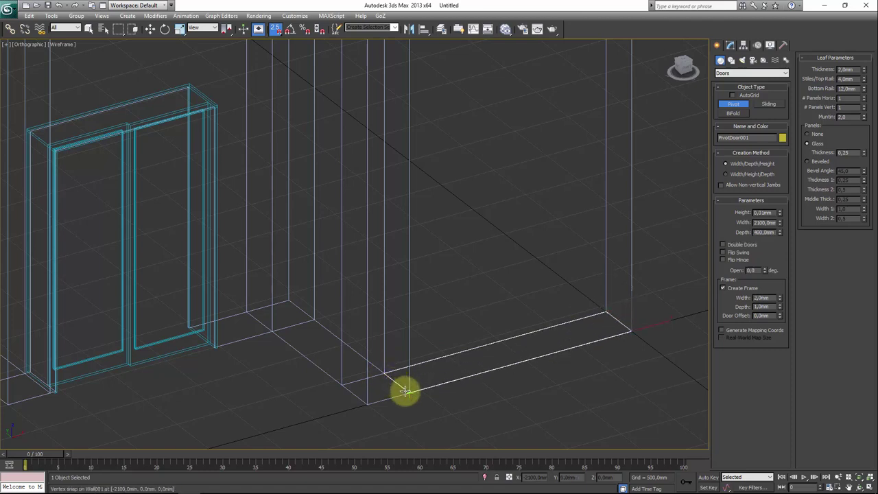
left_click(408, 393)
left_click(604, 193)
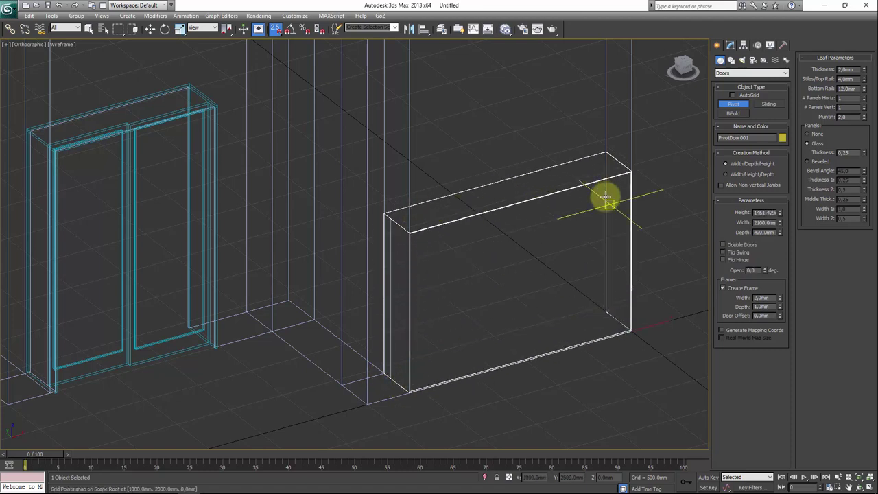
Size the pivot door to 2200 mm high, 600 mm wide, 400 mm deep, back in shaded view.
mouse_move(780, 214)
left_mouse_down()
mouse_move(782, 196)
mouse_move(780, 211)
left_mouse_up()
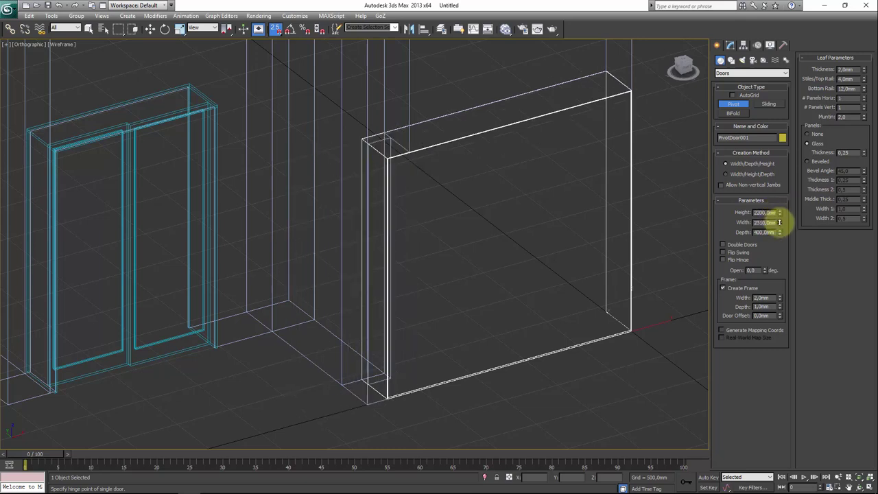
left_click_drag(781, 226, 780, 255)
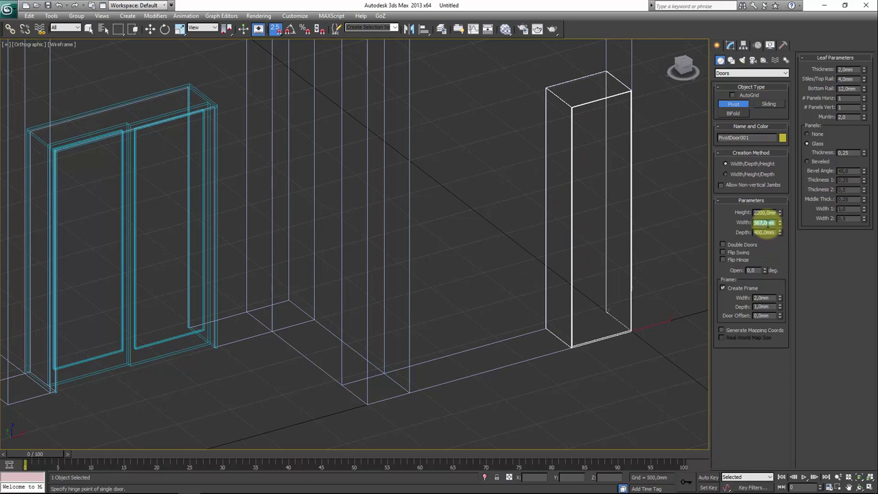
left_click(768, 233)
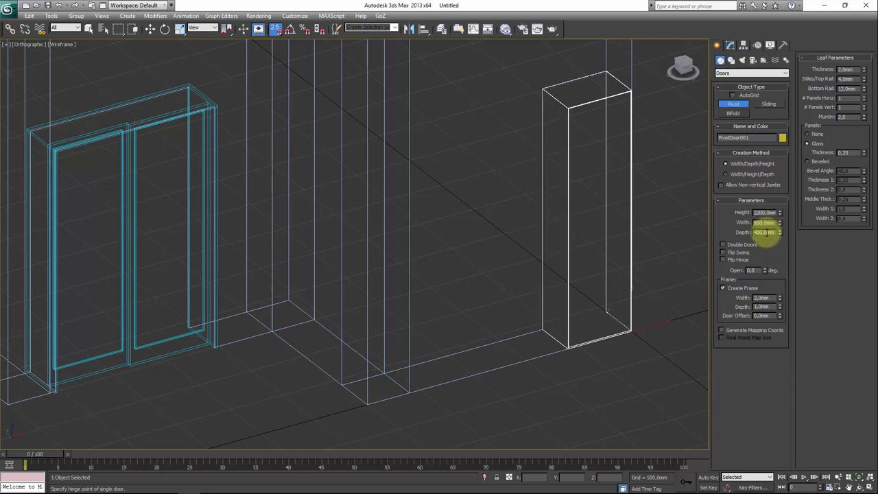
key("F3")
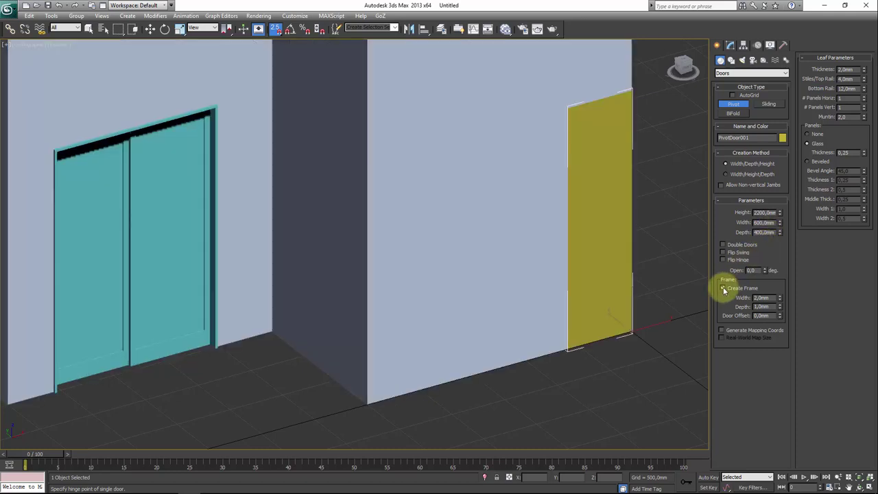
Drop the door frame; set leaf thickness, stiles/top rail and bottom rail to 40, glass to 5.
left_click(723, 288)
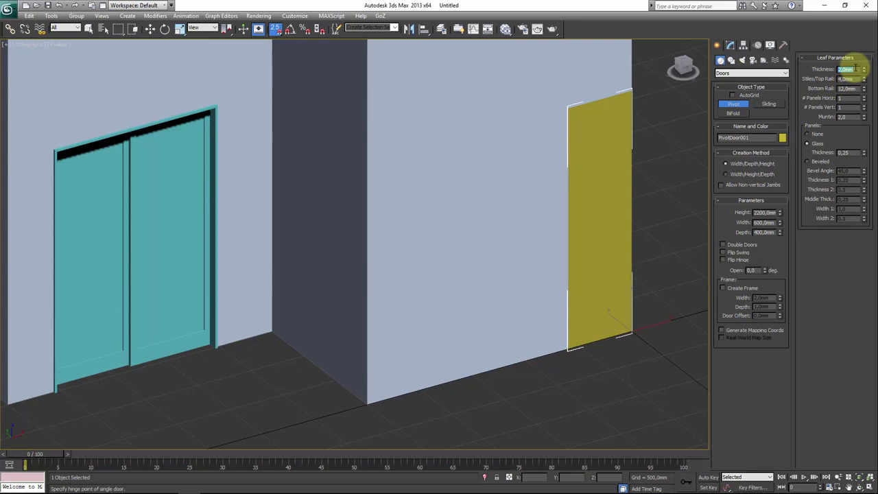
key("Tab")
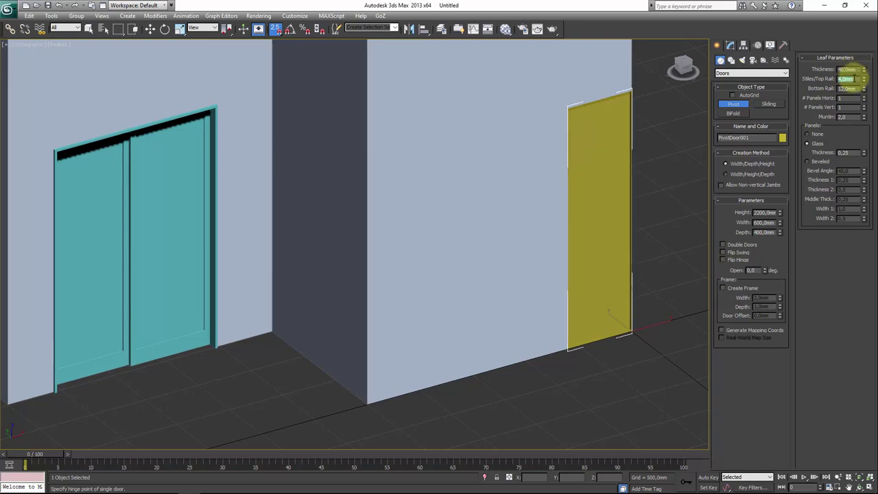
key("Tab")
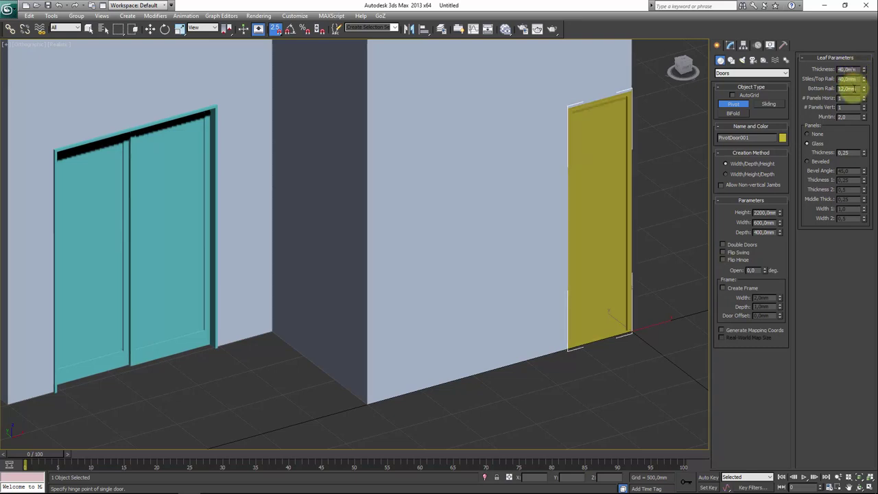
key("Tab")
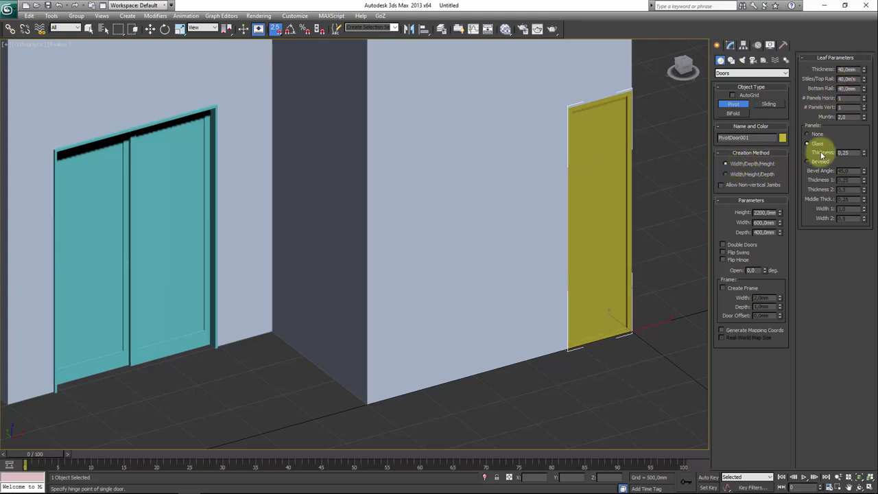
left_click_drag(851, 151, 819, 146)
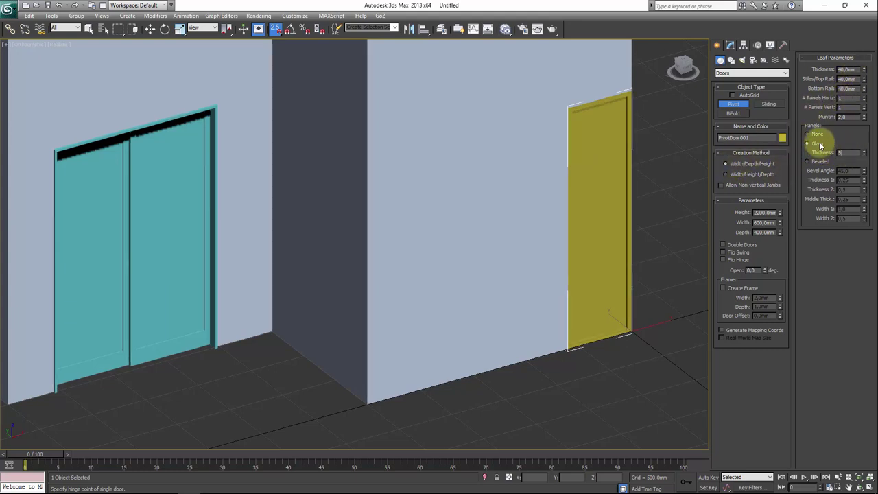
left_click(819, 143)
Frame the new door beside the wall and move it toward the wall corner.
scroll(602, 249, "up", 2)
scroll(659, 337, "up", 5)
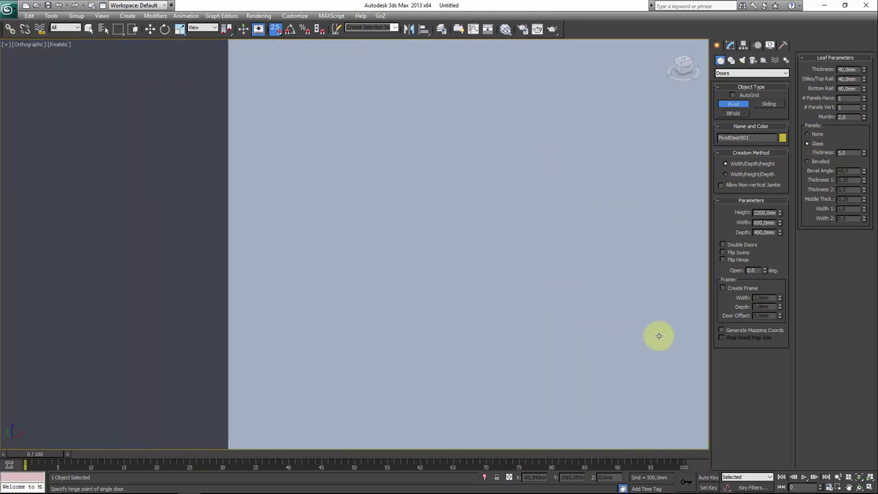
middle_click_drag(658, 336, 353, 210)
scroll(487, 188, "down", 2)
middle_click_drag(487, 188, 531, 215)
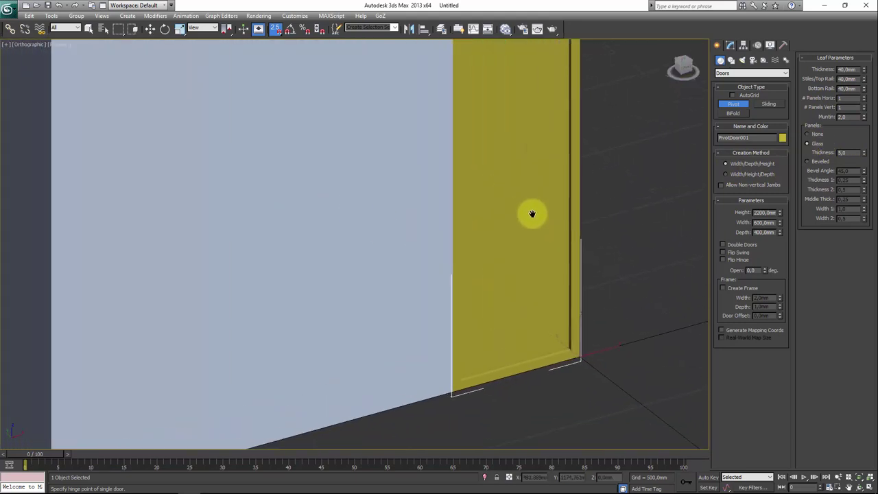
key("w")
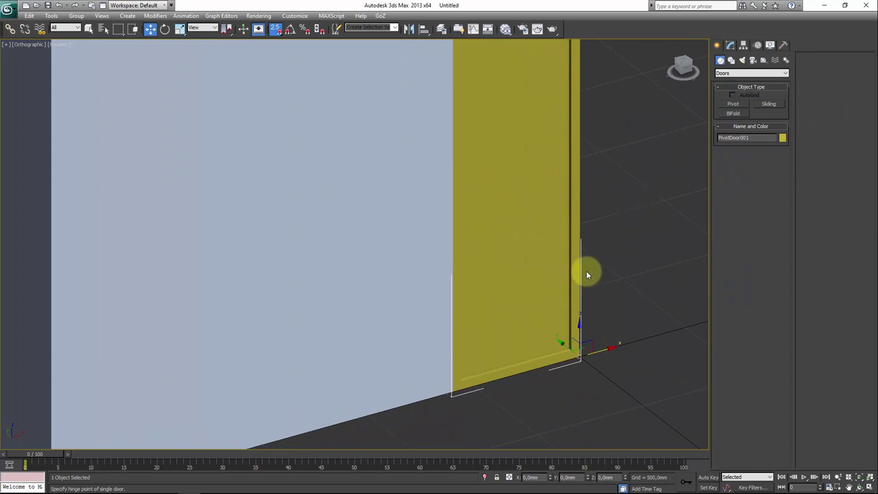
middle_click_drag(637, 284, 639, 262)
mouse_move(564, 324)
left_mouse_down()
mouse_move(554, 309)
mouse_move(566, 325)
mouse_move(599, 319)
mouse_move(375, 372)
mouse_move(487, 328)
left_mouse_up()
Slide the door along the wall and snap its corner flush with the wall edge.
scroll(457, 369, "down", 2)
scroll(368, 341, "up", 3)
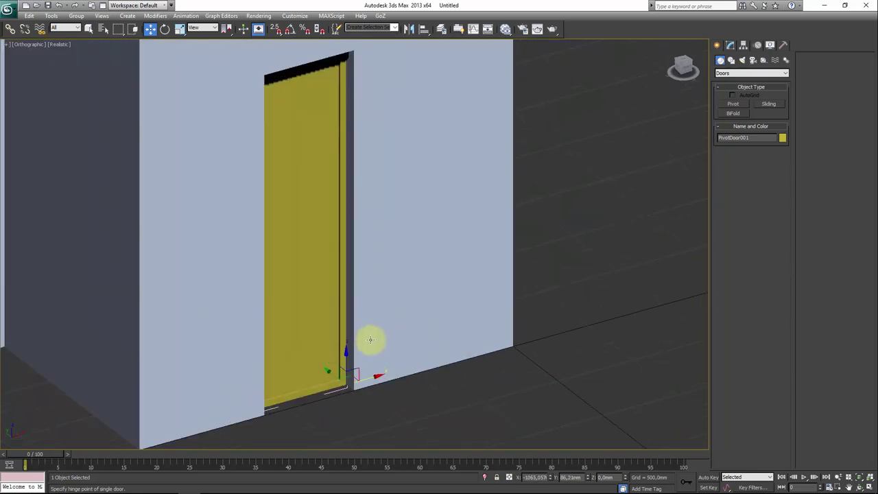
left_click_drag(393, 372, 537, 359)
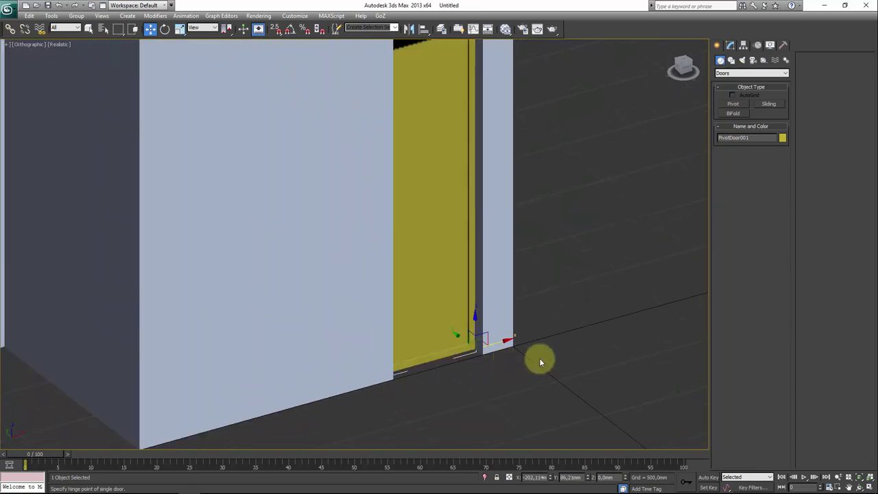
scroll(537, 359, "up", 5)
middle_click_drag(610, 351, 489, 321)
scroll(490, 320, "down", 4)
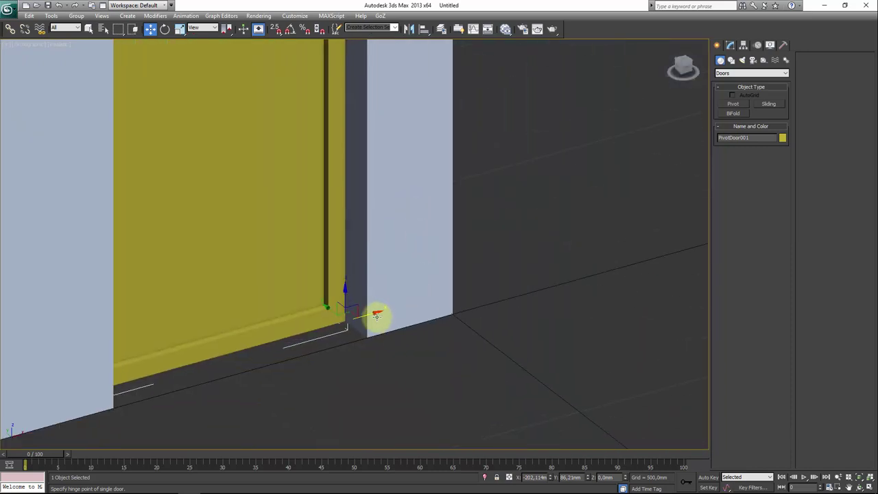
left_click_drag(375, 313, 402, 308)
scroll(426, 306, "up", 2)
left_click_drag(452, 294, 462, 290)
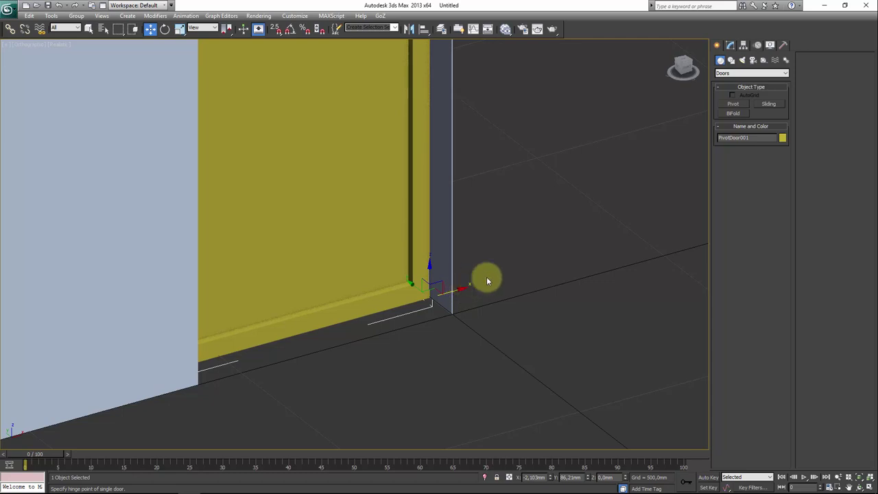
Clone the door as a copy stacked directly above the original.
mouse_move(488, 281)
middle_mouse_down()
mouse_move(499, 281)
mouse_move(516, 343)
mouse_move(504, 359)
mouse_move(459, 308)
mouse_move(456, 374)
middle_mouse_up()
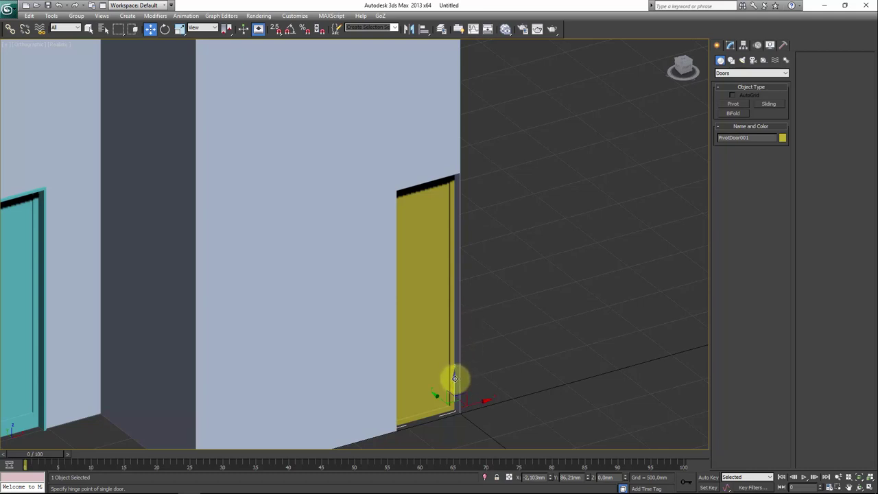
left_click_drag(455, 378, 458, 124, "shift")
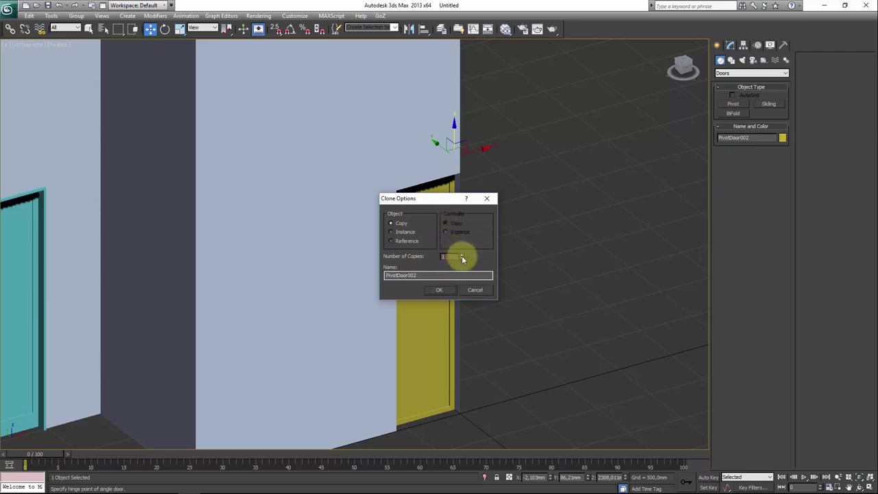
left_click(439, 289)
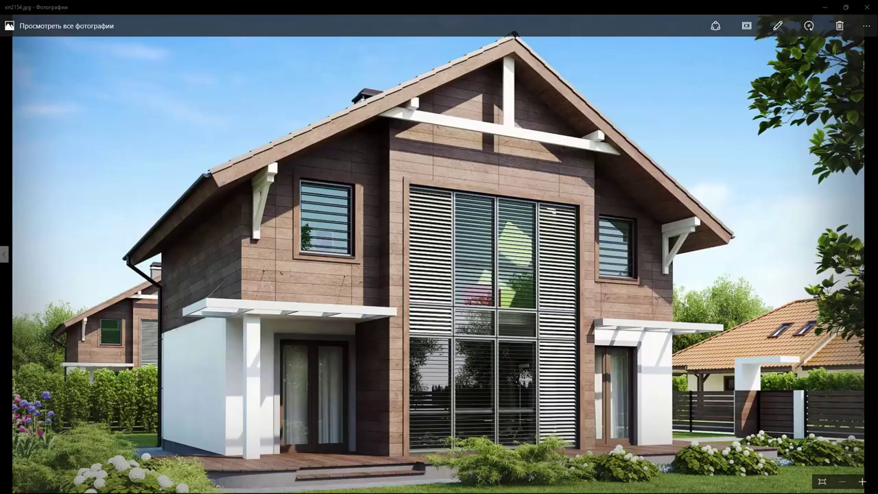
Circle the lower-left window pane, the horizontal middle band and the upper-left window column in red.
left_click_drag(459, 347, 451, 335)
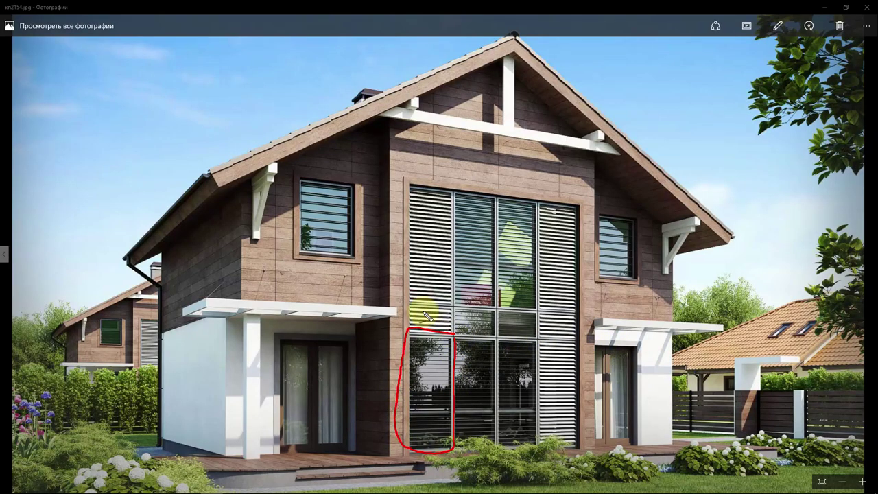
mouse_move(412, 304)
left_mouse_down()
mouse_move(450, 178)
mouse_move(407, 274)
mouse_move(405, 295)
mouse_move(439, 336)
mouse_move(406, 310)
mouse_move(440, 355)
left_mouse_up()
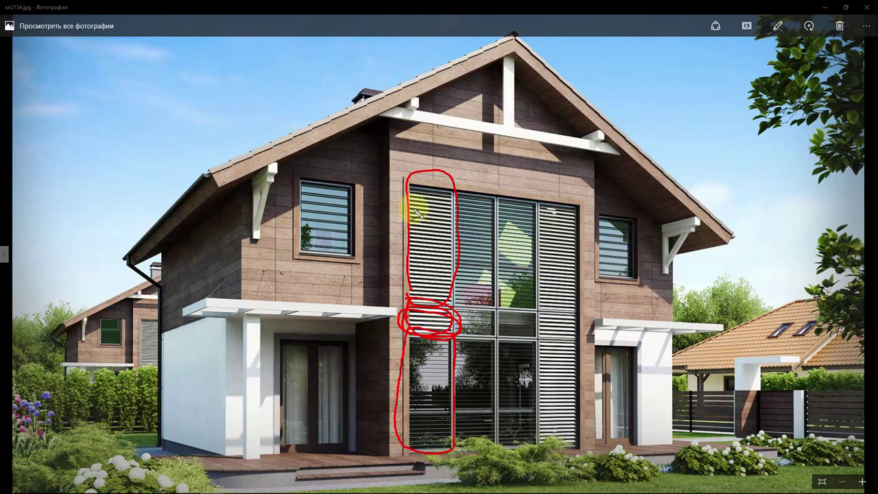
left_click_drag(427, 208, 443, 248)
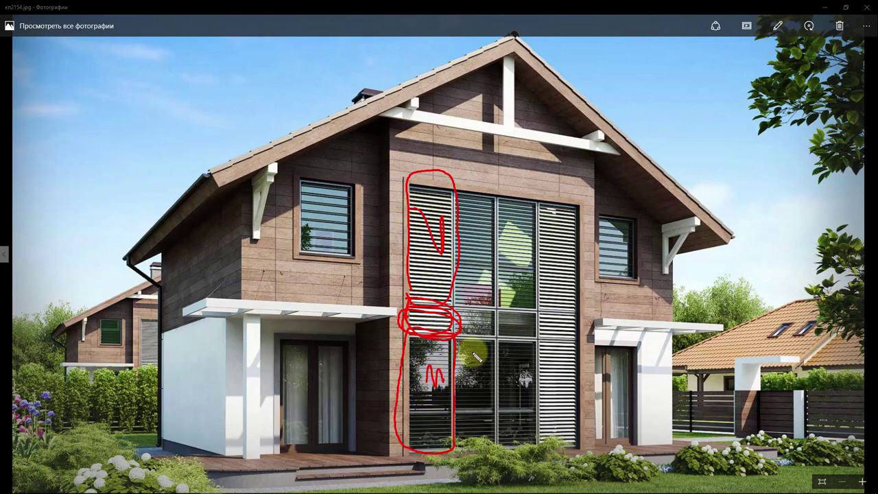
Close the reference photo and zoom into the yellow door column in Front view.
left_click(825, 7)
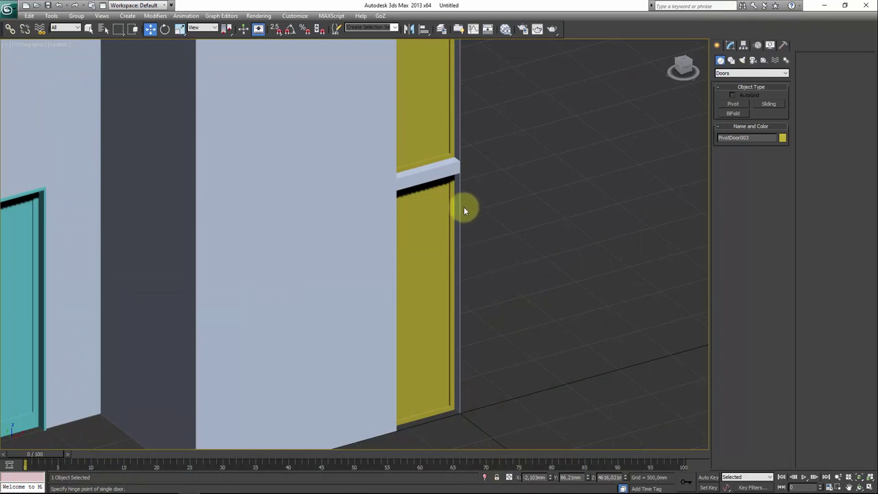
scroll(464, 211, "down", 2)
scroll(575, 372, "down", 2)
scroll(473, 305, "up", 3)
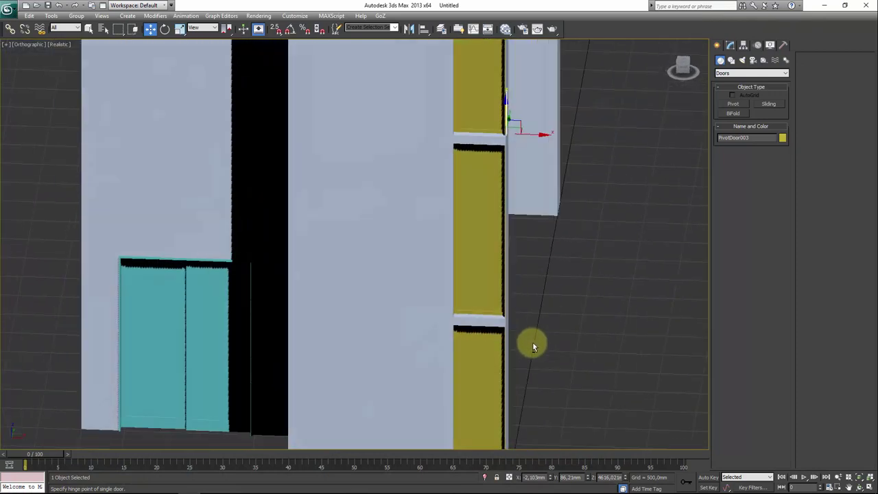
middle_click_drag(534, 346, 504, 291, "alt")
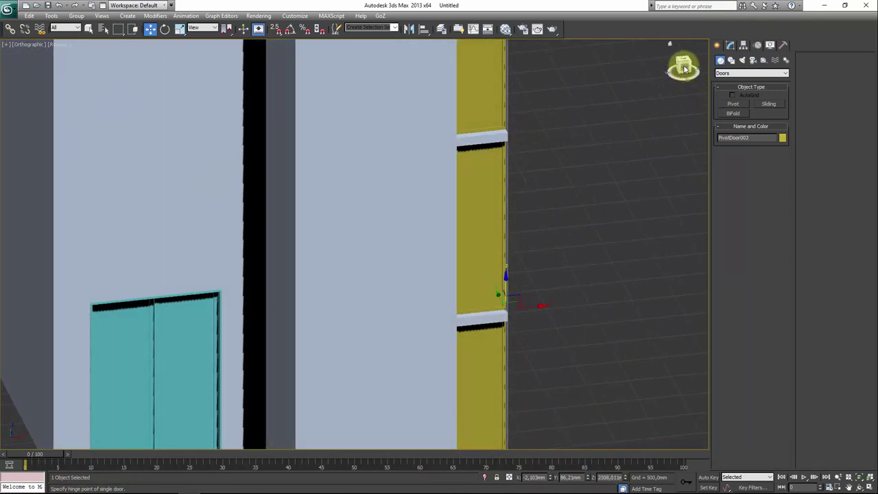
key("f")
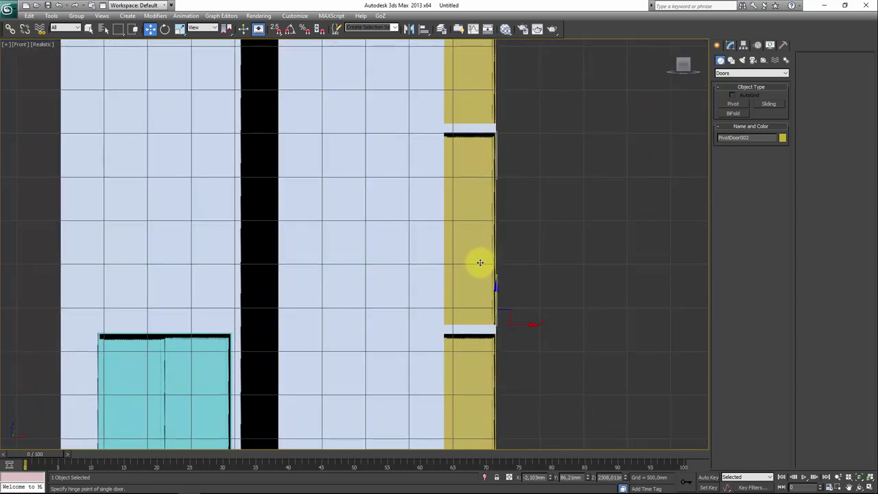
scroll(508, 304, "up", 3)
middle_click_drag(553, 307, 451, 370)
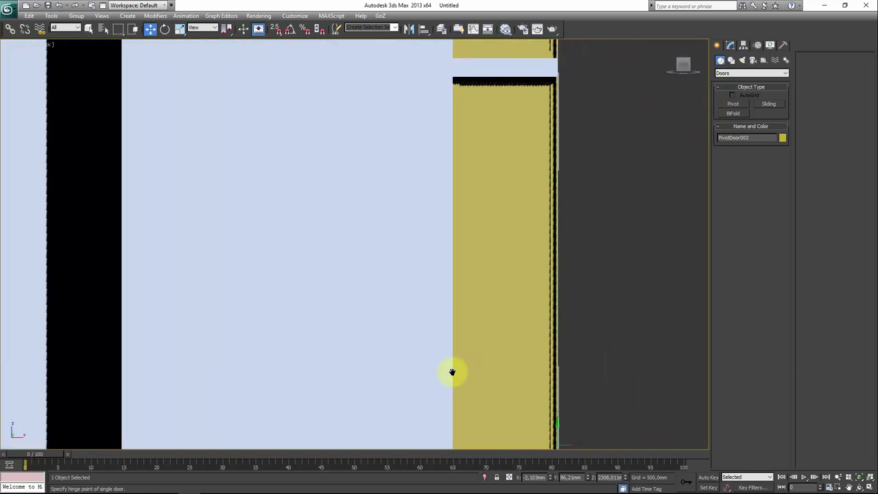
scroll(451, 371, "down", 2)
Lower PivotDoor002's Height to 400 mm and frame the shortened door leaf.
left_click(730, 45)
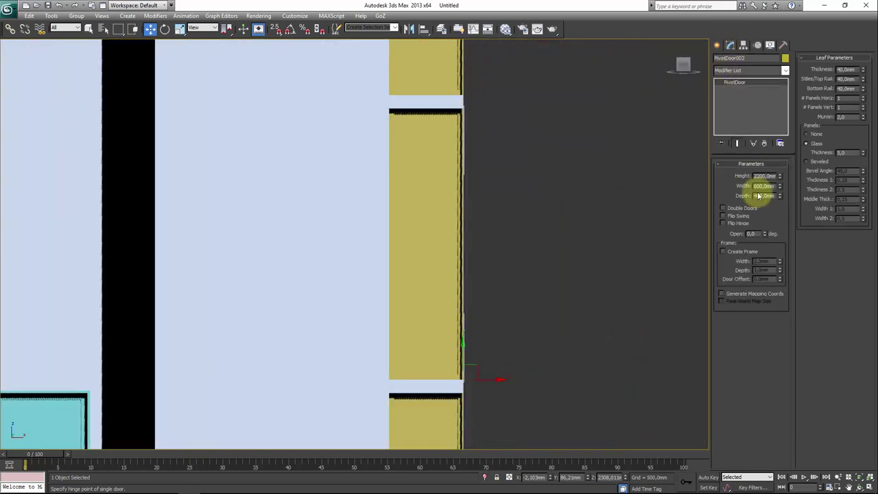
left_click_drag(780, 177, 781, 210)
type("400")
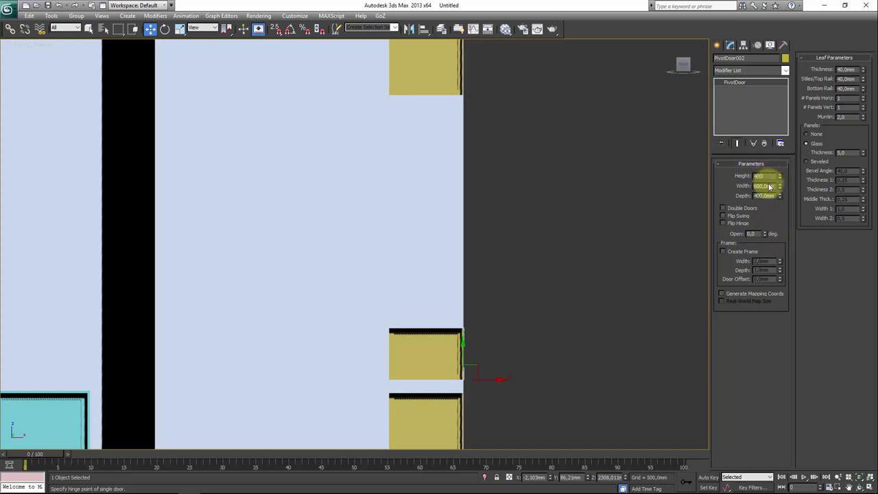
key("Return")
scroll(474, 324, "up", 5)
scroll(403, 144, "up", 2)
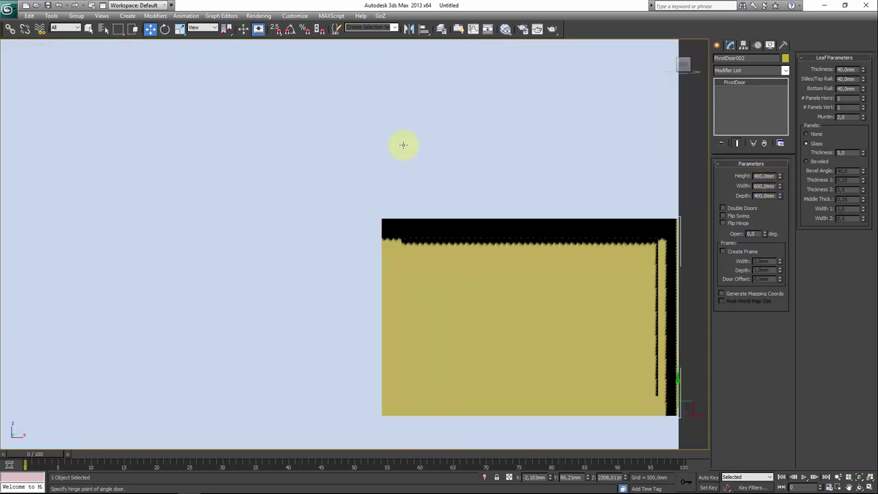
middle_click_drag(528, 343, 402, 190)
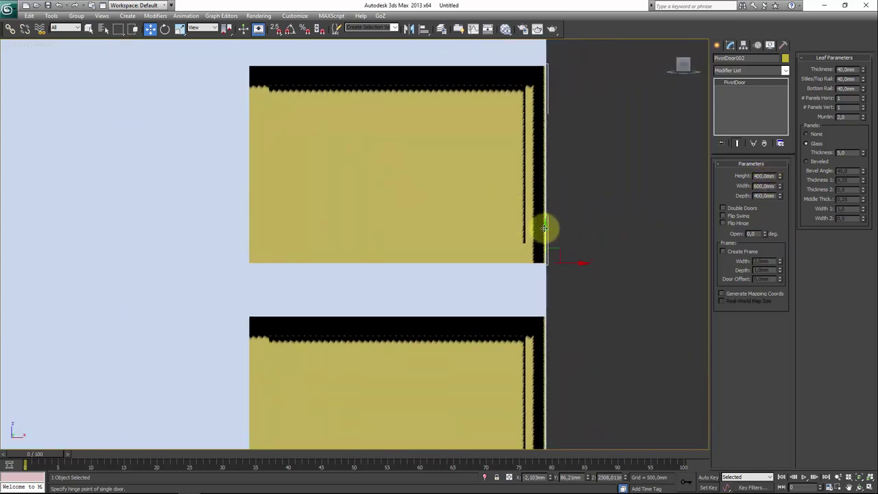
scroll(545, 281, "up", 5)
mouse_move(545, 301)
middle_mouse_down()
mouse_move(417, 215)
mouse_move(249, 181)
middle_mouse_up()
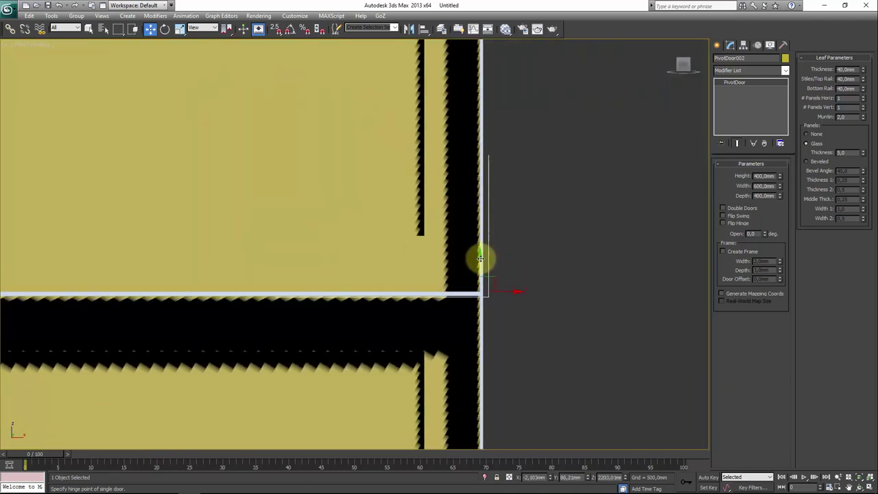
scroll(551, 217, "down", 3)
scroll(561, 280, "down", 2)
scroll(554, 383, "up", 4)
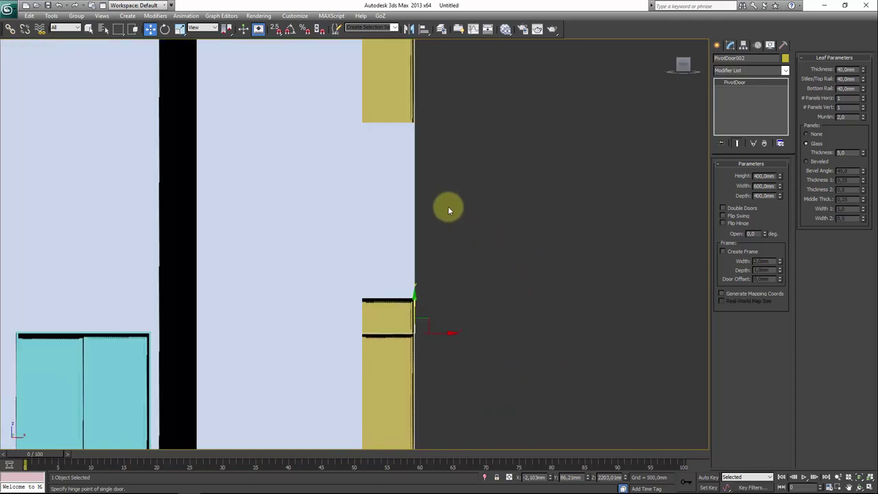
Lower the upper door PivotDoor003 about 10 mm with the Move Transform Type-In Offset Z.
left_click_drag(437, 169, 446, 319)
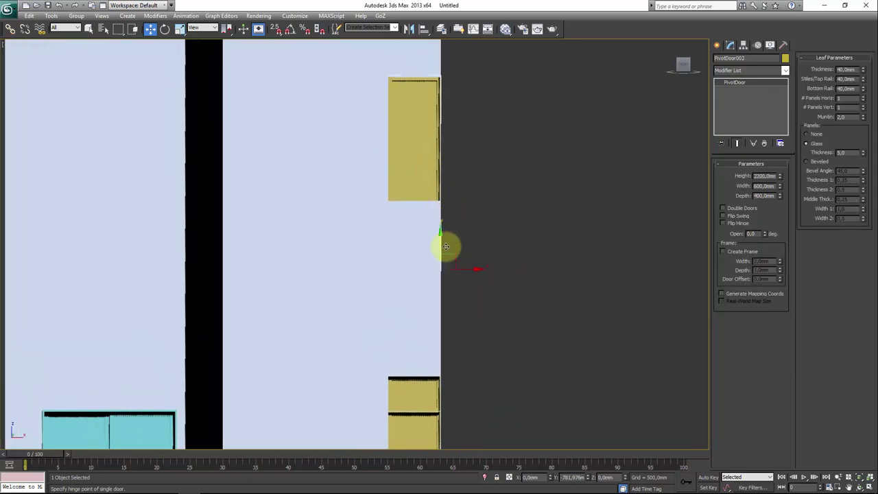
scroll(435, 361, "up", 2)
scroll(405, 275, "up", 2)
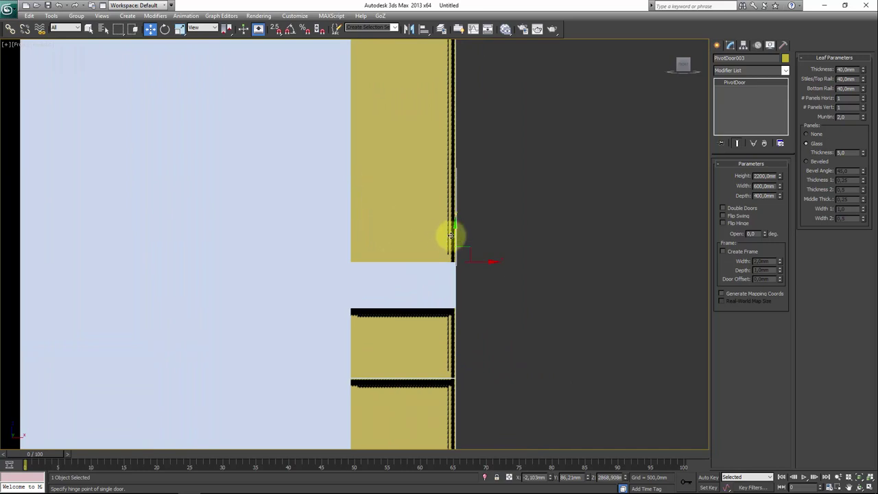
scroll(453, 291, "up", 2)
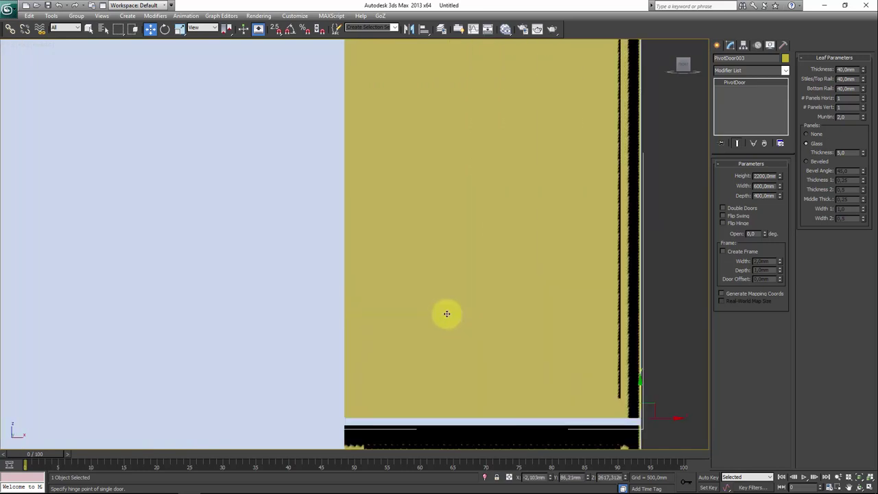
mouse_move(446, 314)
middle_mouse_down()
mouse_move(373, 214)
mouse_move(435, 252)
middle_mouse_up()
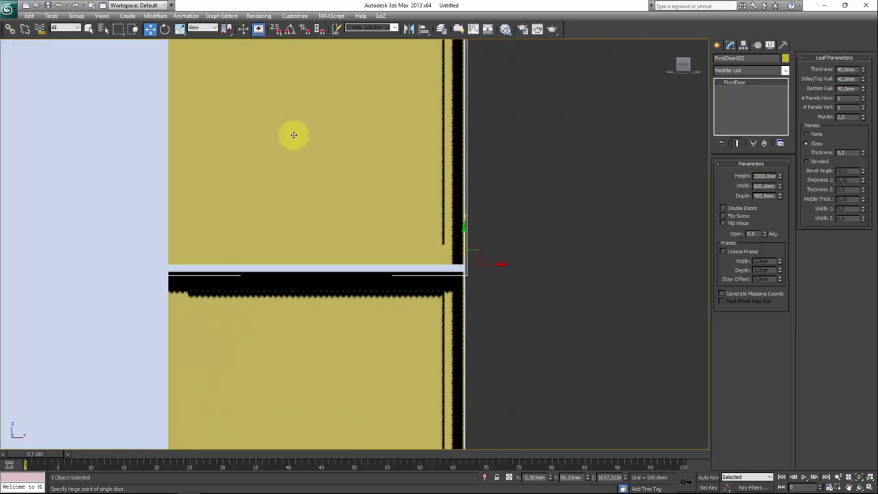
right_click(151, 33)
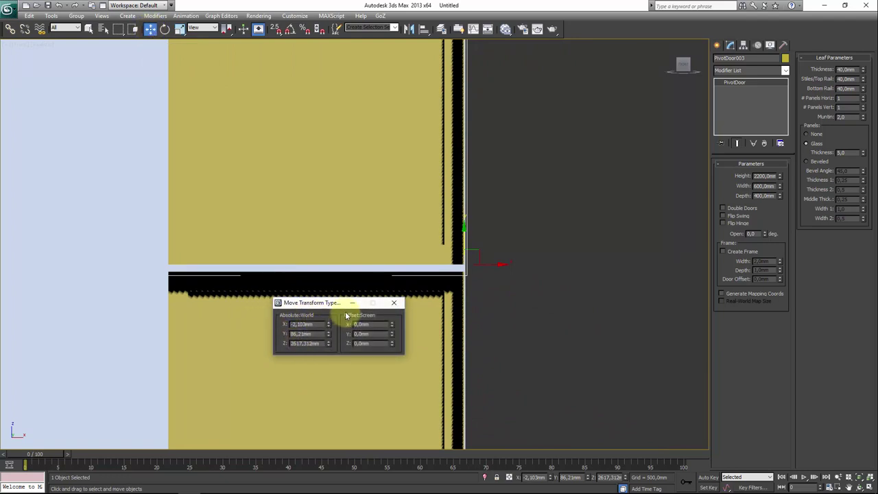
left_click_drag(334, 302, 122, 204)
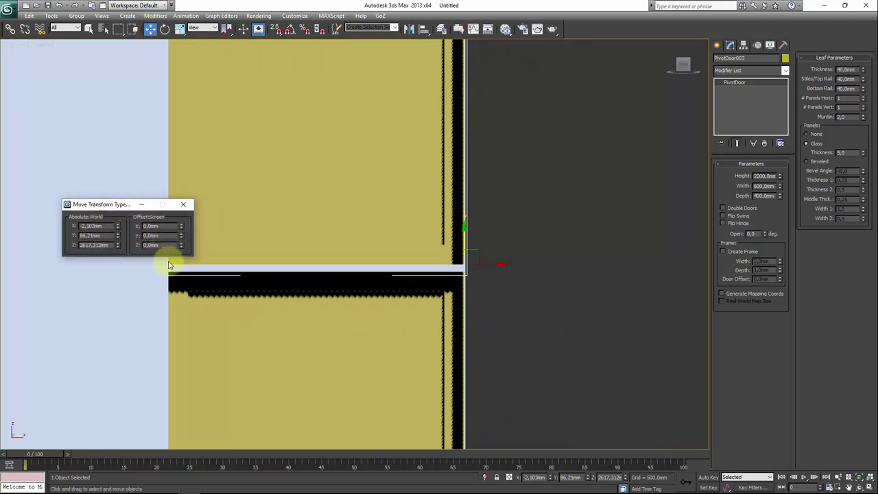
left_click_drag(182, 240, 182, 240)
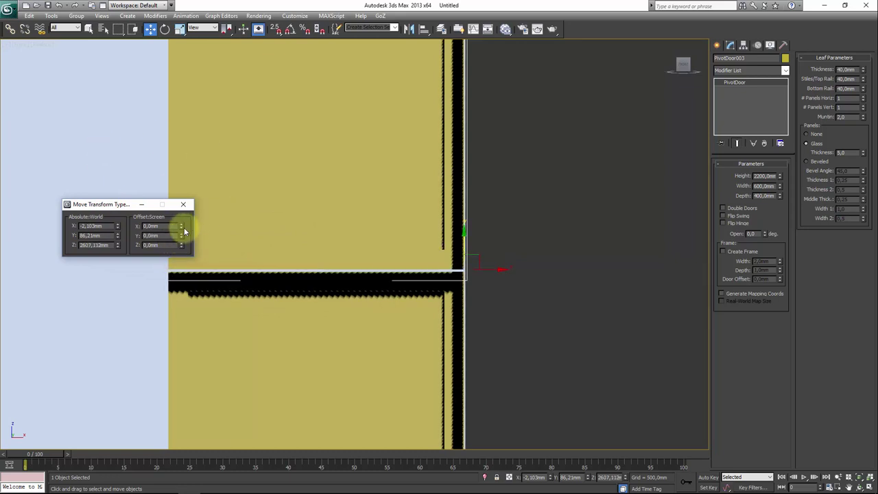
left_click(185, 206)
Set the Width of PivotDoor003, PivotDoor002 and PivotDoor001 to 800 mm.
scroll(452, 252, "down", 3)
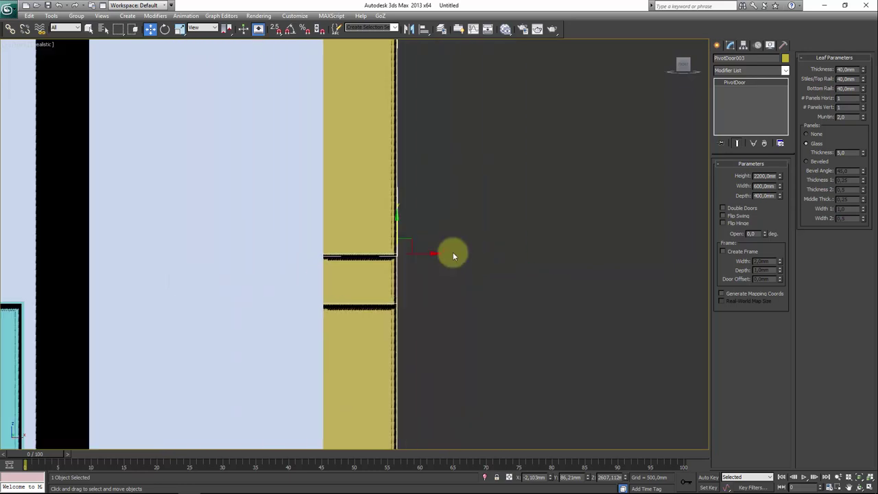
scroll(453, 252, "down", 3)
mouse_move(421, 250)
middle_mouse_down()
mouse_move(472, 218)
mouse_move(496, 222)
middle_mouse_up()
type("800")
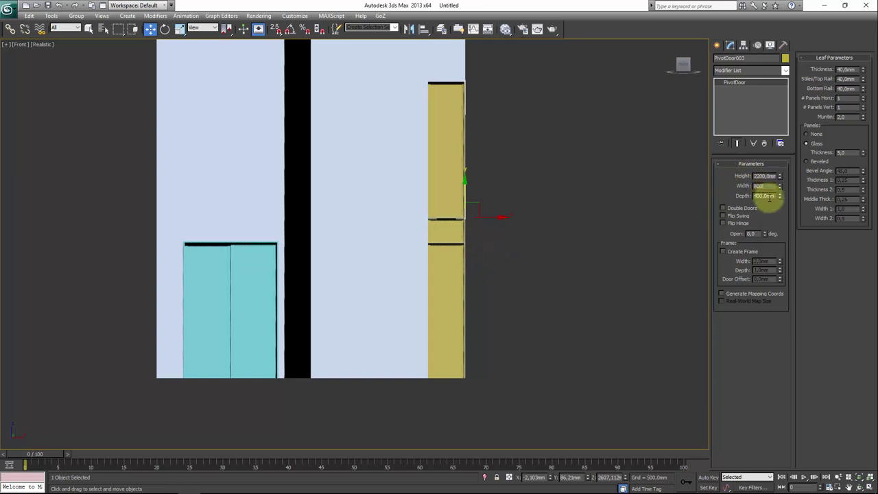
key("Return")
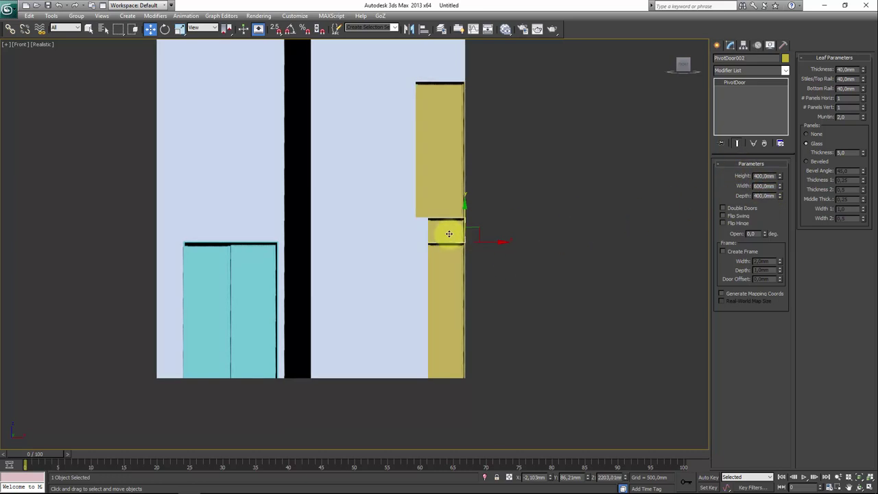
double_click(763, 186)
type("40")
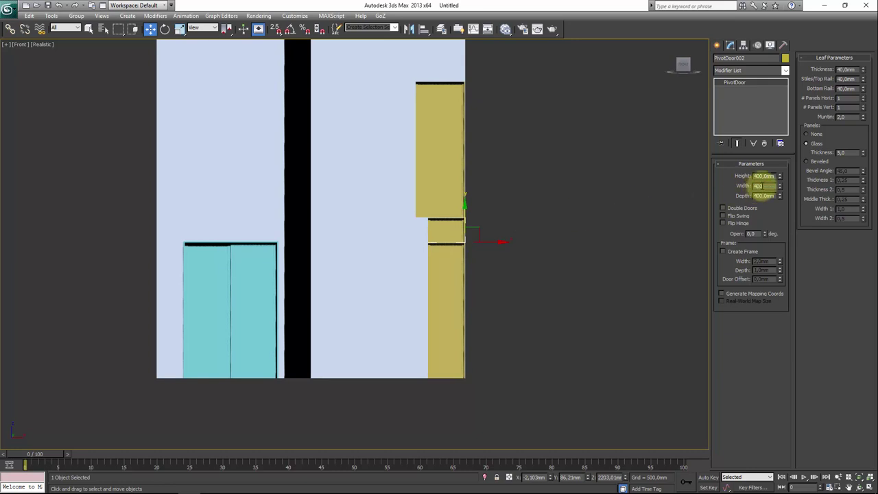
left_click_drag(764, 186, 747, 186)
type("800")
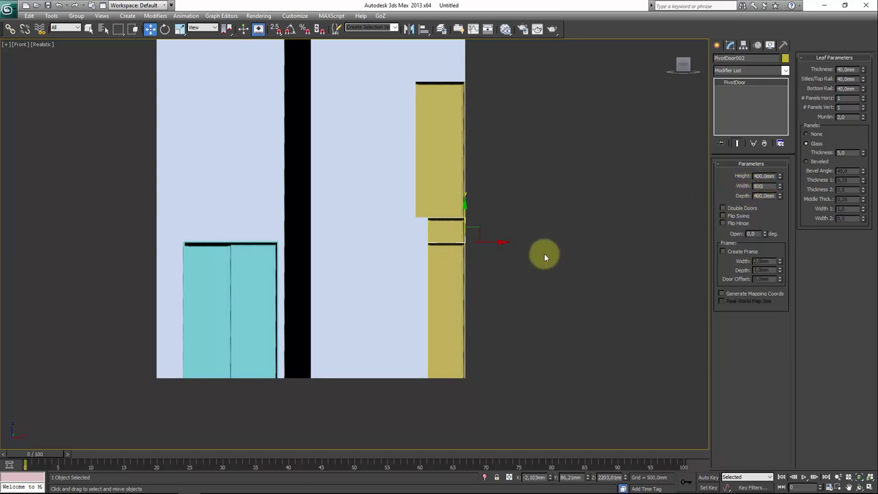
left_click(450, 276)
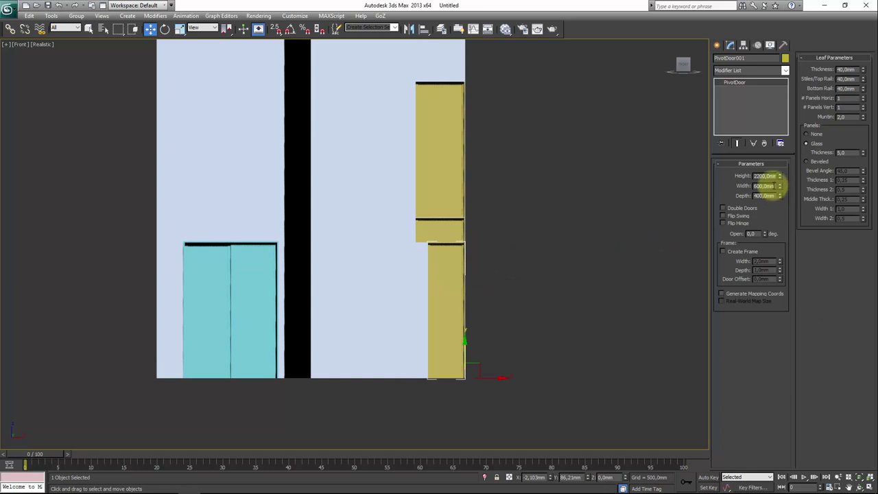
type("800")
key("Return")
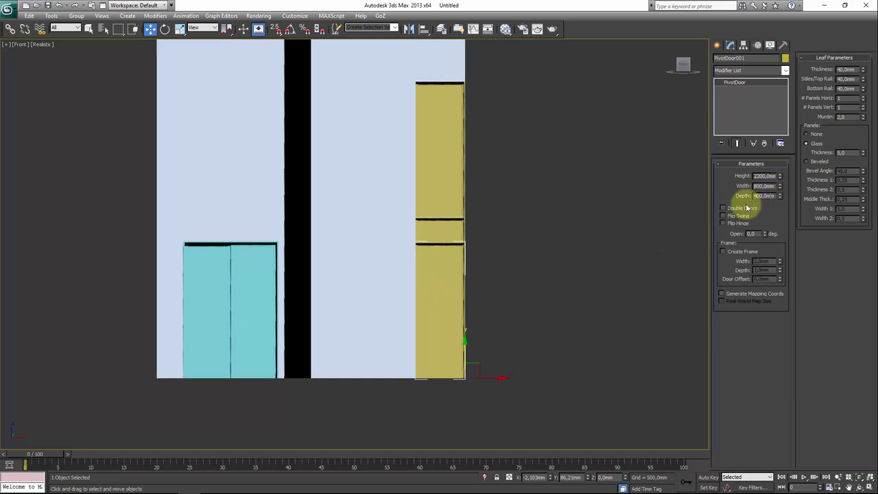
scroll(474, 221, "up", 4)
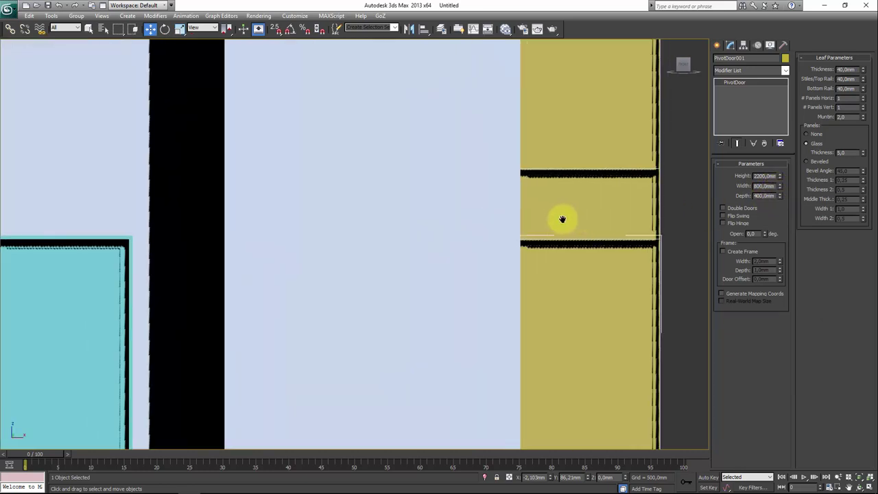
middle_click_drag(562, 220, 382, 236)
Select the three stacked door pieces and clone them as a copied door column.
key("ctrl+a")
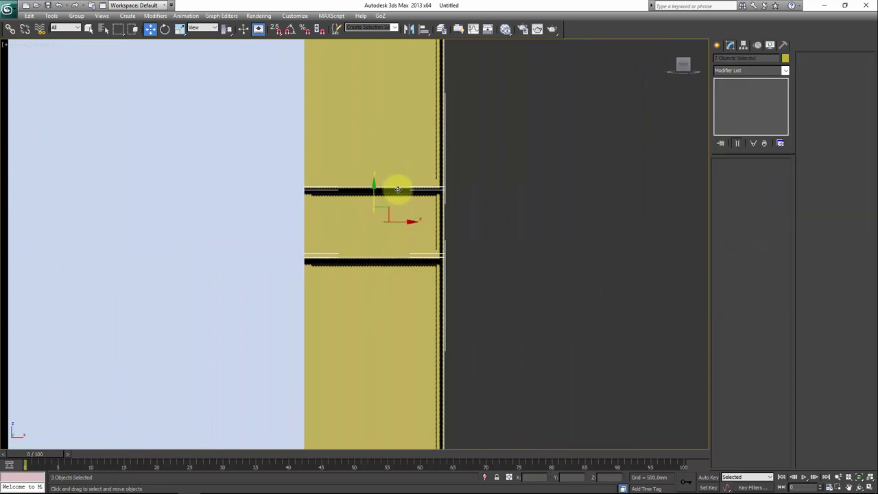
scroll(446, 199, "down", 5)
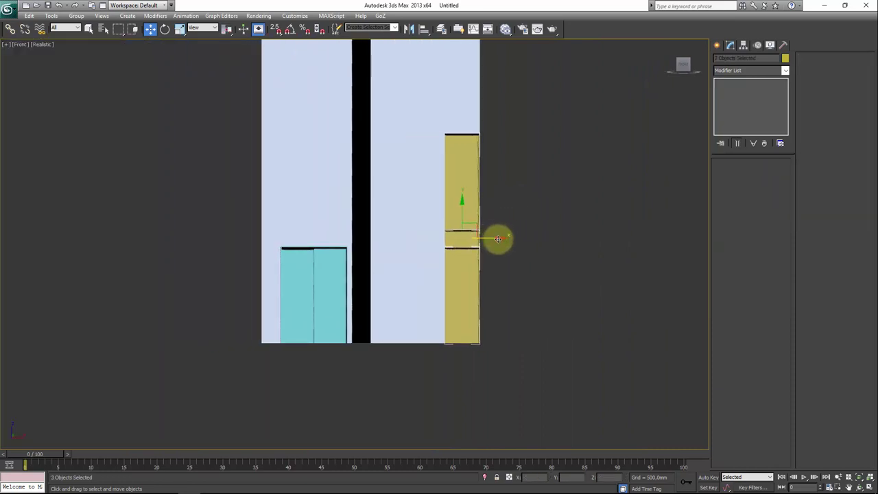
left_click_drag(499, 238, 446, 238)
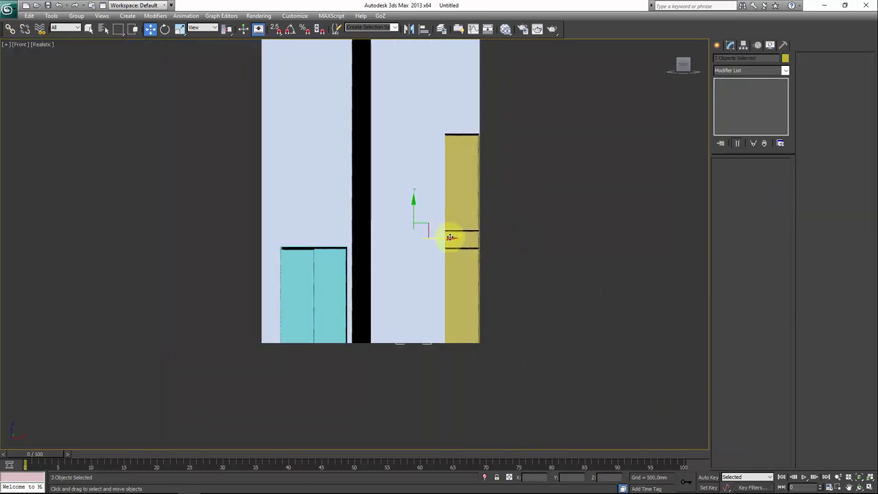
left_click(442, 289)
scroll(446, 274, "up", 4)
middle_click_drag(451, 253, 429, 235)
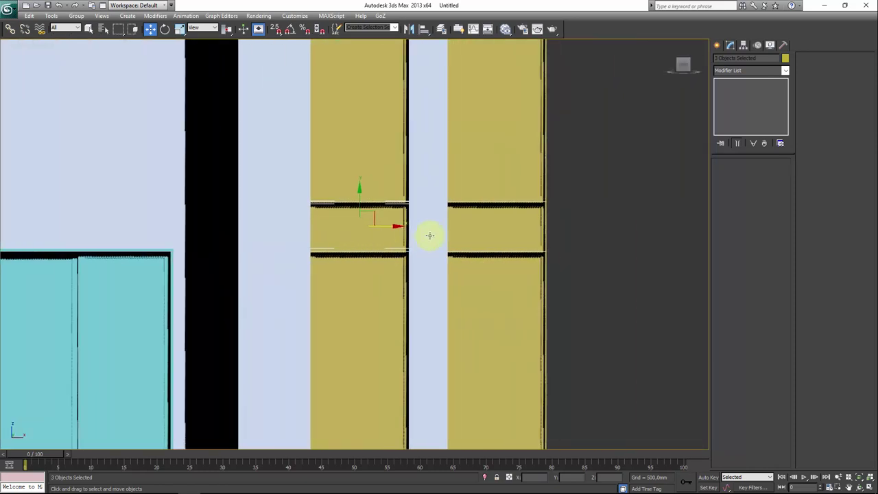
scroll(429, 236, "up", 5)
Move the copied door pieces right, fine-tuning them with the Move Transform Type-In.
left_click_drag(406, 193, 513, 193)
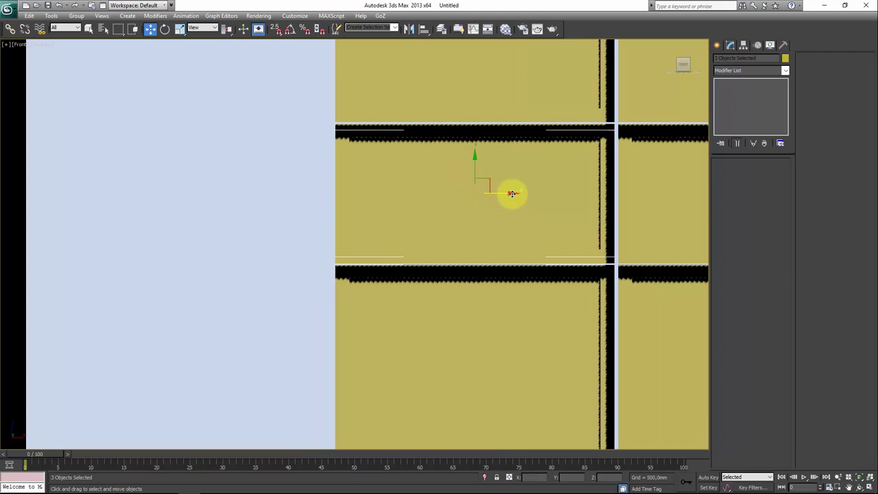
left_click(504, 193)
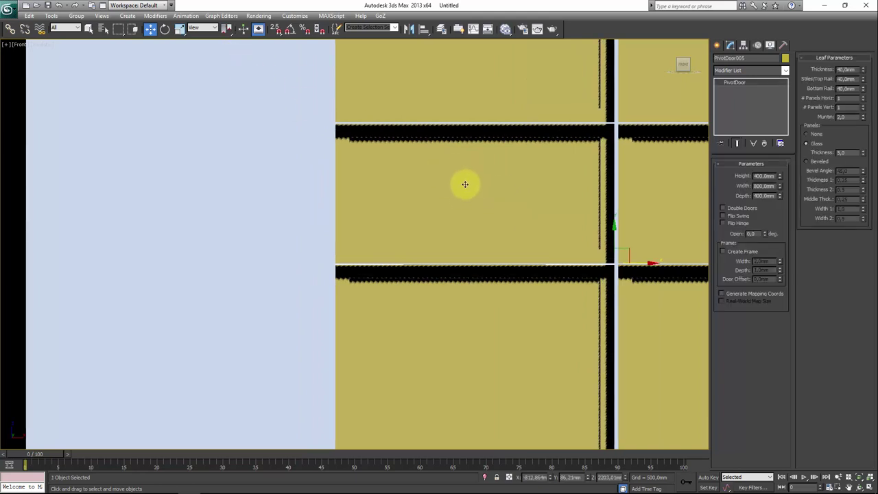
left_click_drag(469, 92, 502, 253)
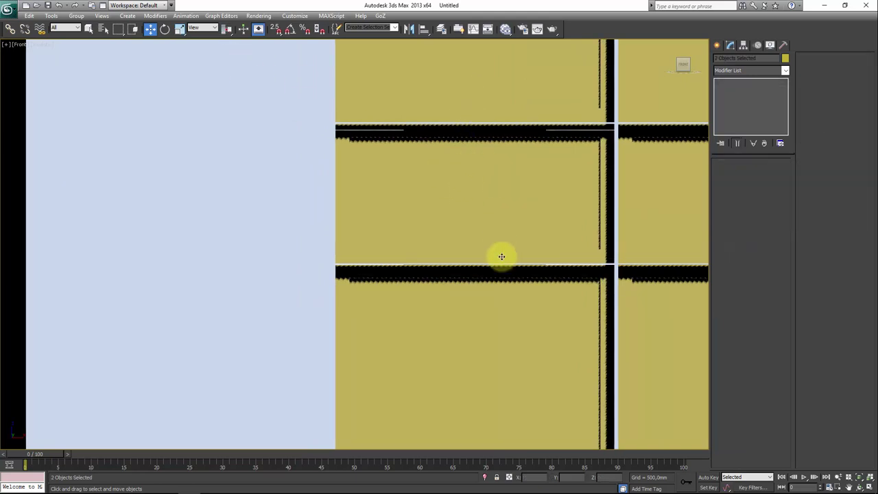
right_click(149, 30)
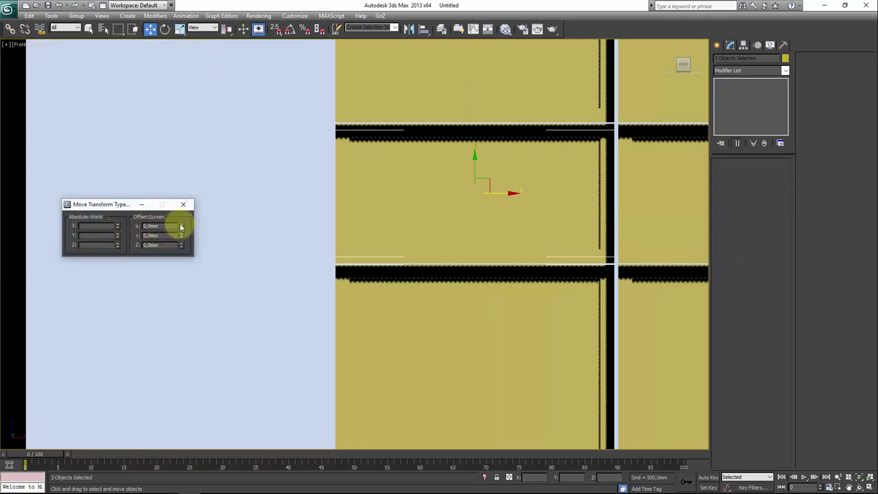
left_click_drag(181, 227, 179, 236)
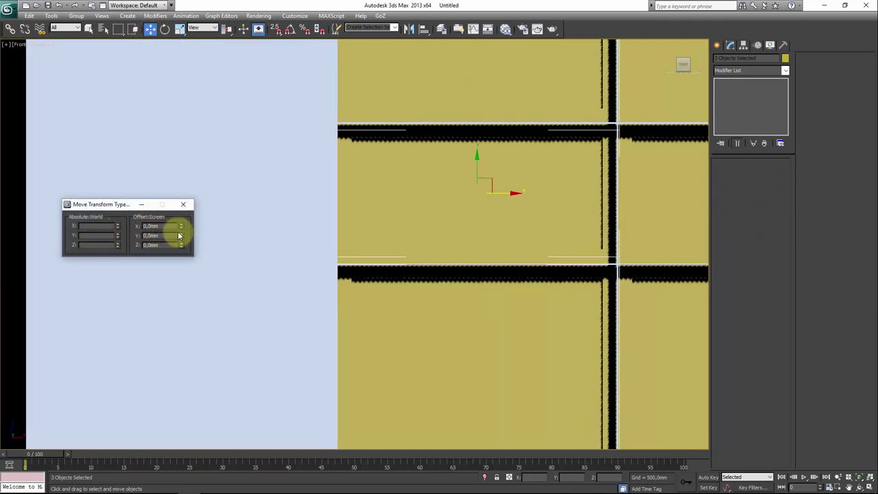
left_click(183, 204)
scroll(383, 231, "down", 1)
scroll(385, 230, "down", 4)
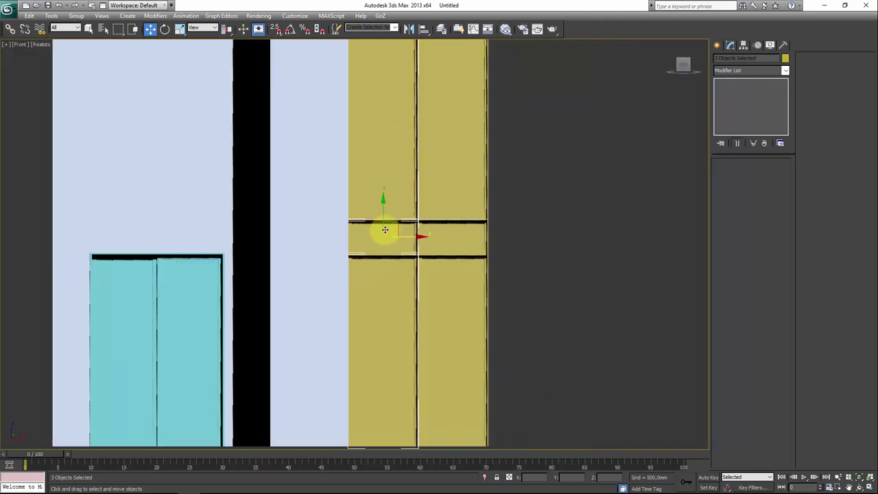
scroll(385, 230, "down", 2)
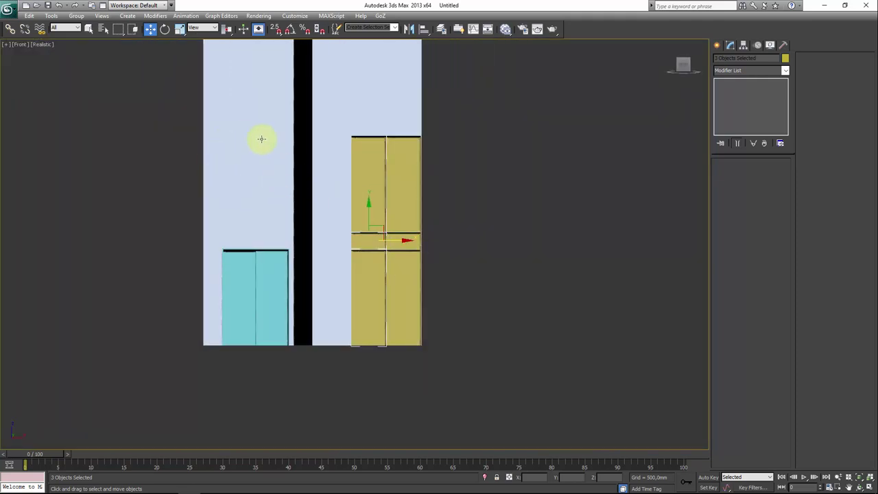
In the Create panel, change the Geometry category dropdown from Doors to Windows.
left_click(786, 72)
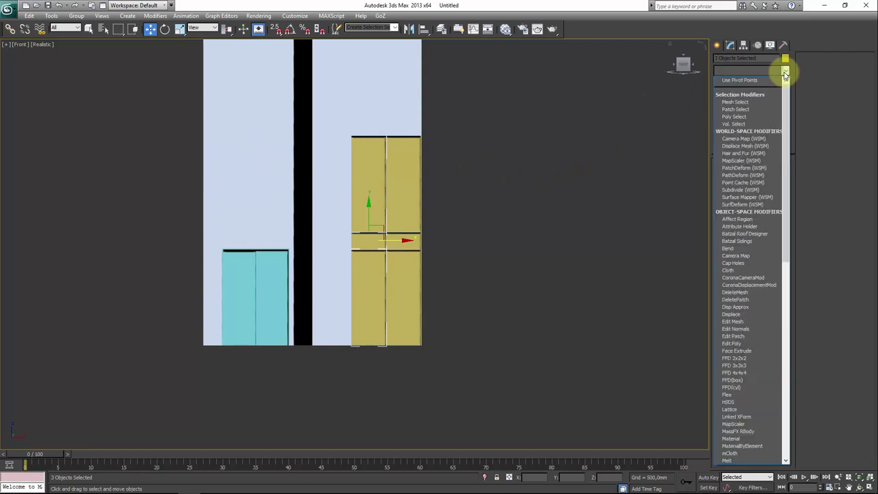
left_click(786, 72)
left_click(717, 45)
left_click(744, 72)
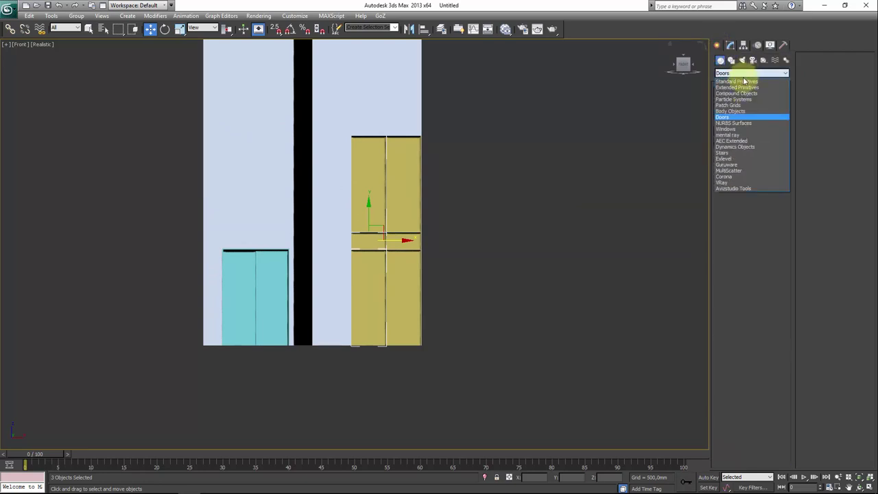
left_click(728, 129)
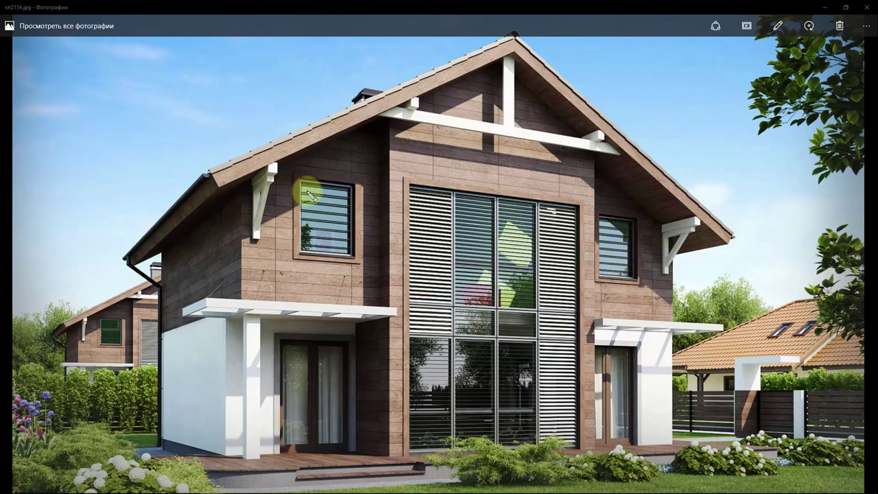
Mark the slatted upper-left window on the house photo with red ink, then return to 3ds Max.
mouse_move(306, 192)
left_mouse_down()
mouse_move(354, 198)
mouse_move(352, 225)
left_mouse_up()
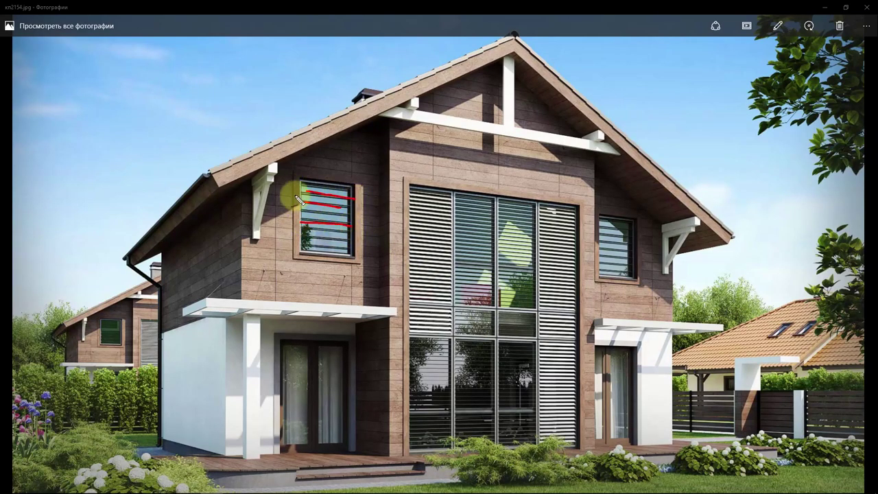
left_click_drag(304, 184, 322, 181)
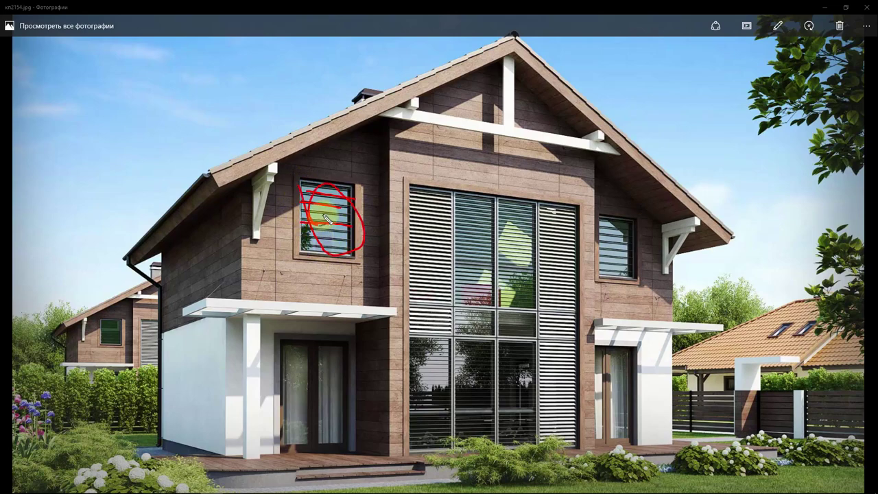
left_click(827, 7)
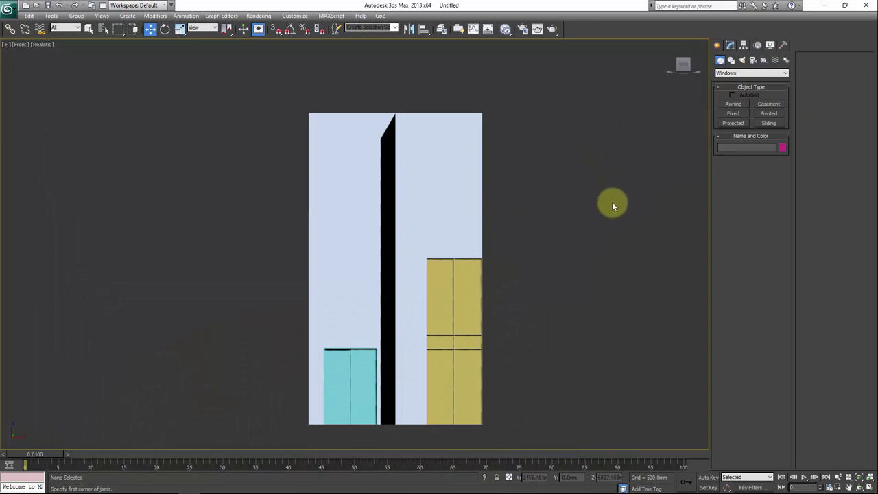
Pick the Fixed window type after trying Awning, and frame the wall-top notch at an angle.
left_click(735, 105)
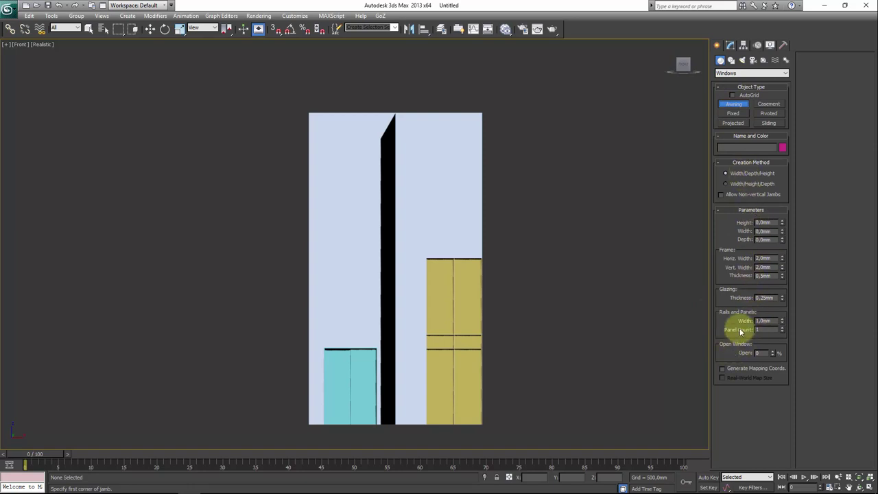
left_click(735, 115)
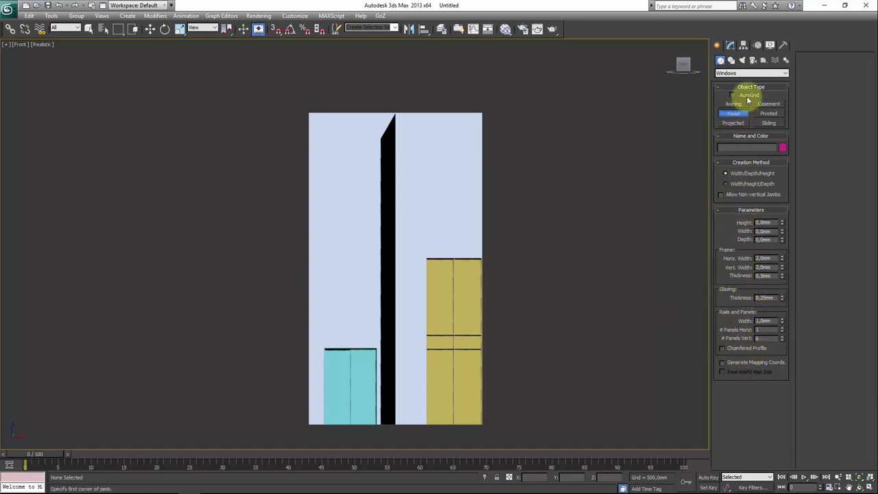
mouse_move(441, 196)
middle_mouse_down()
mouse_move(462, 237)
mouse_move(427, 263)
mouse_move(503, 298)
mouse_move(428, 216)
mouse_move(318, 259)
mouse_move(412, 264)
mouse_move(417, 250)
middle_mouse_up()
scroll(451, 212, "up", 5)
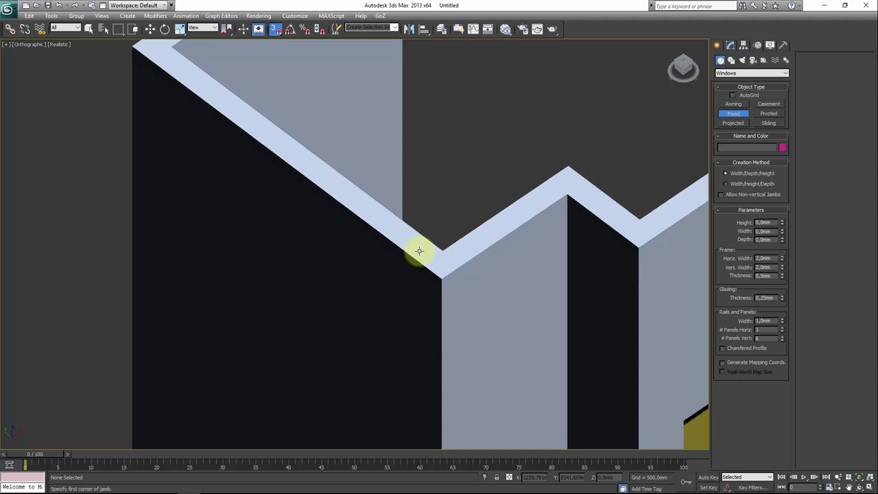
With snaps on, place a 2900 × 400 mm fixed window about 1136 mm tall on the wall-top corner.
left_click(275, 30)
mouse_move(520, 186)
middle_mouse_down("alt")
mouse_move(622, 237)
mouse_move(495, 234)
mouse_move(520, 193)
middle_mouse_up("alt")
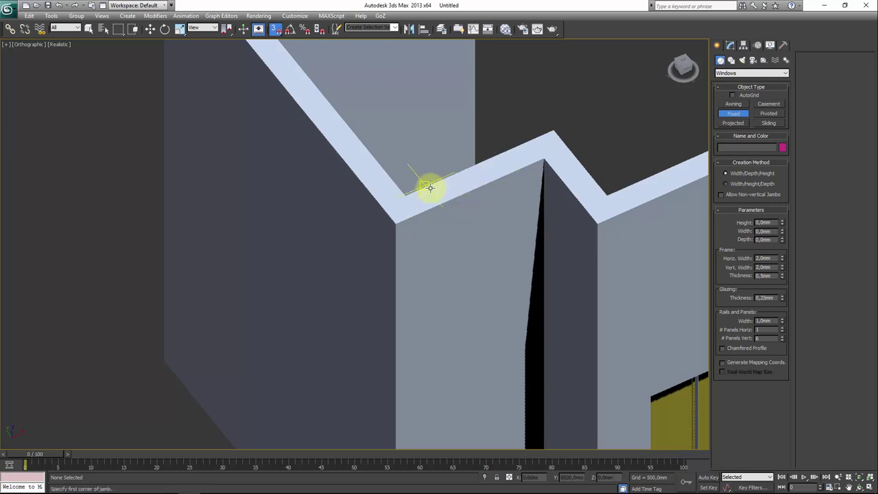
mouse_move(396, 225)
left_mouse_down()
mouse_move(527, 179)
mouse_move(563, 135)
left_mouse_up()
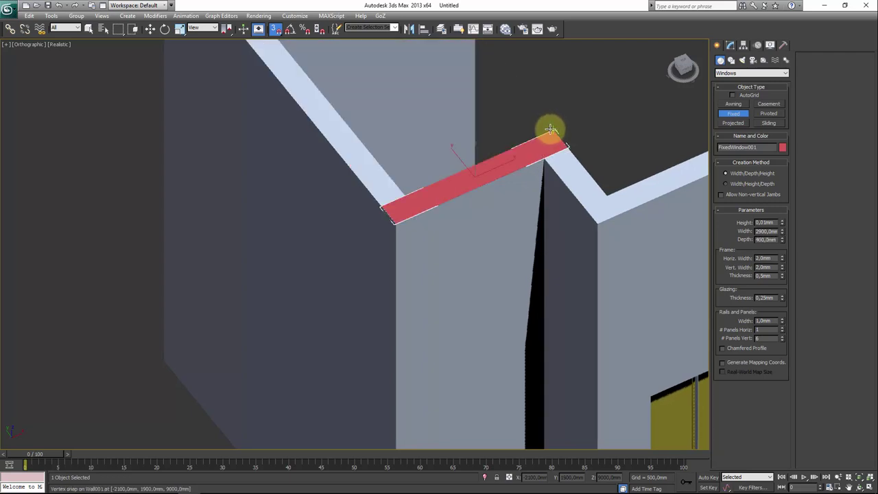
left_click(552, 130)
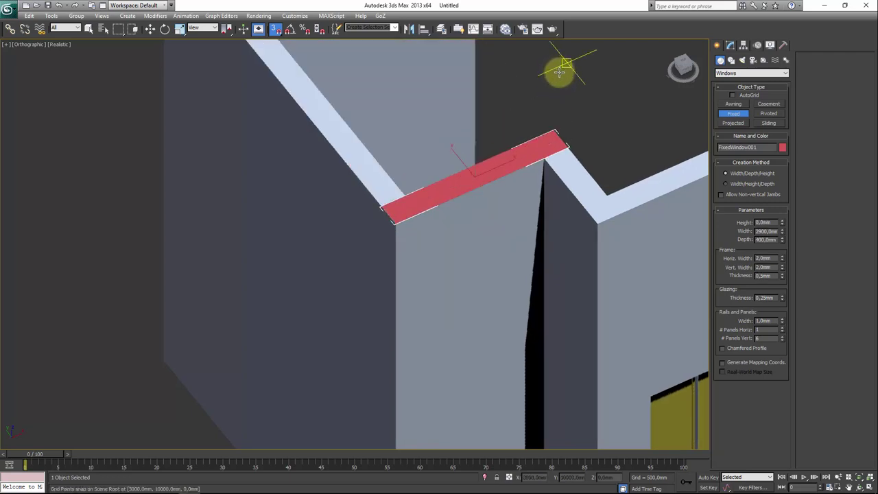
left_click(559, 53)
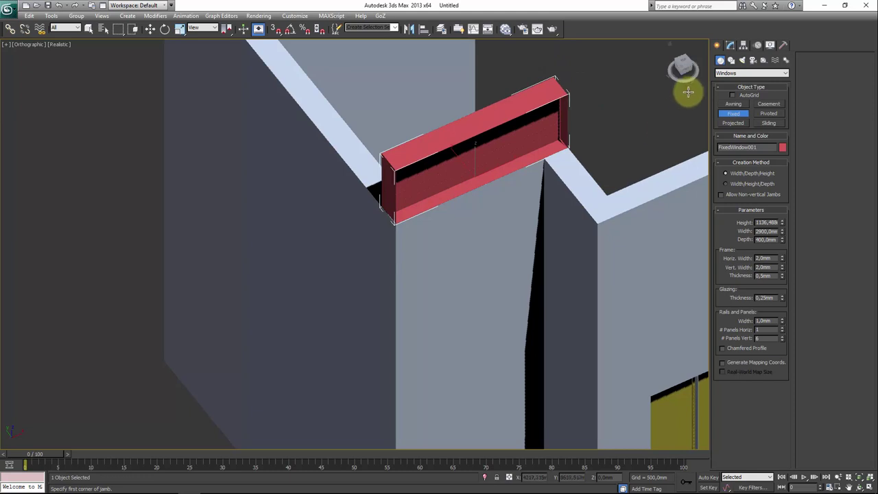
key("w")
left_click_drag(682, 69, 672, 84)
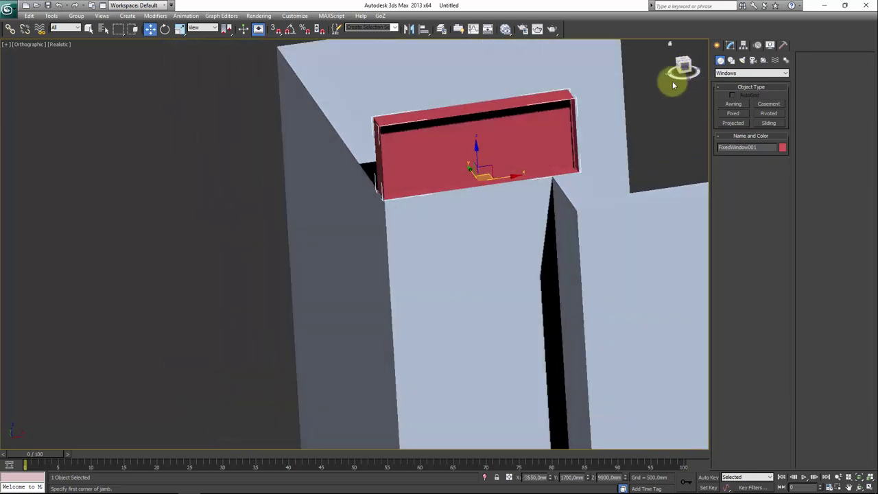
In Front view, move the red window down onto the left wall.
key("f")
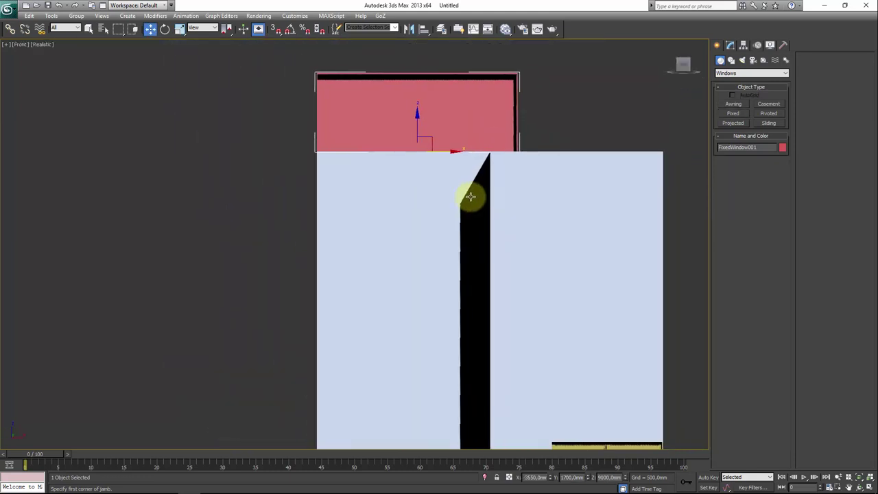
scroll(471, 197, "down", 3)
middle_click_drag(454, 236, 480, 212)
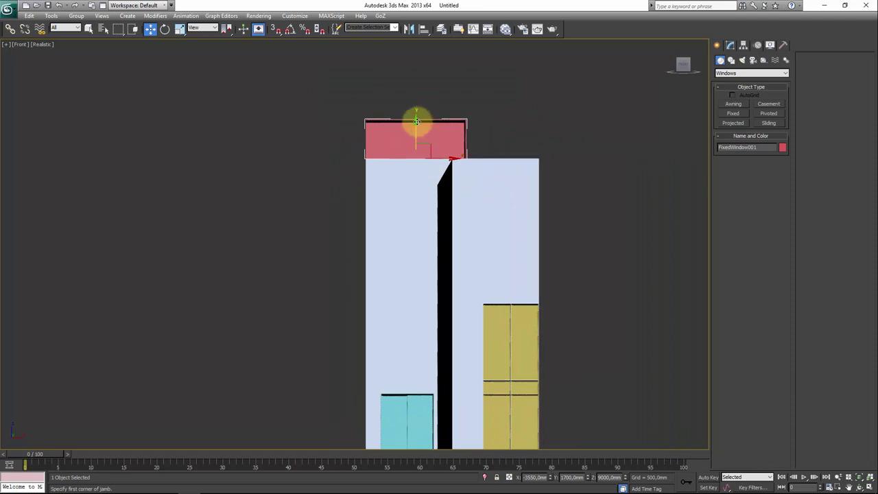
left_click_drag(417, 122, 419, 315)
scroll(446, 303, "up", 3)
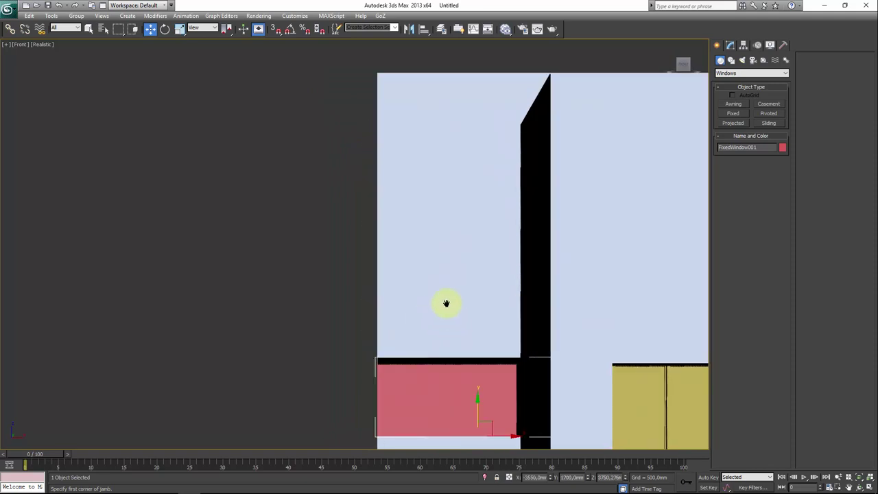
middle_click_drag(446, 303, 406, 245)
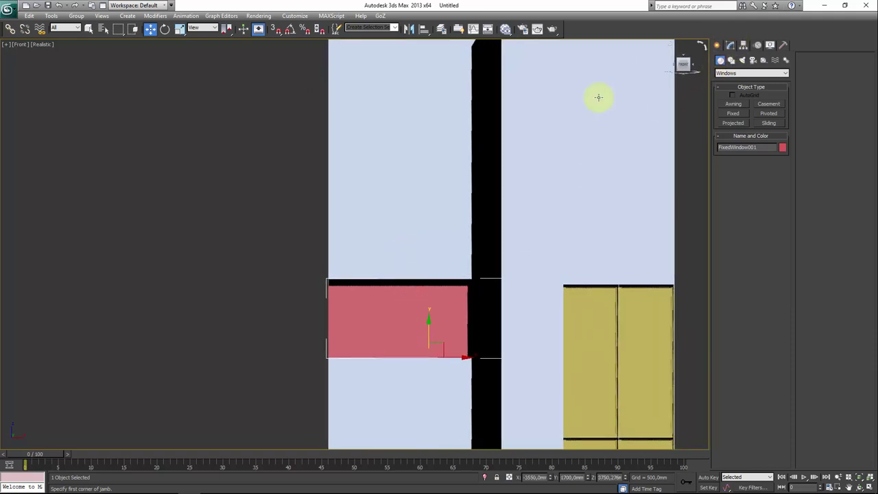
Resize FixedWindow001 to 1600 mm high by 1300 mm wide and place it beside the black column.
left_click(730, 45)
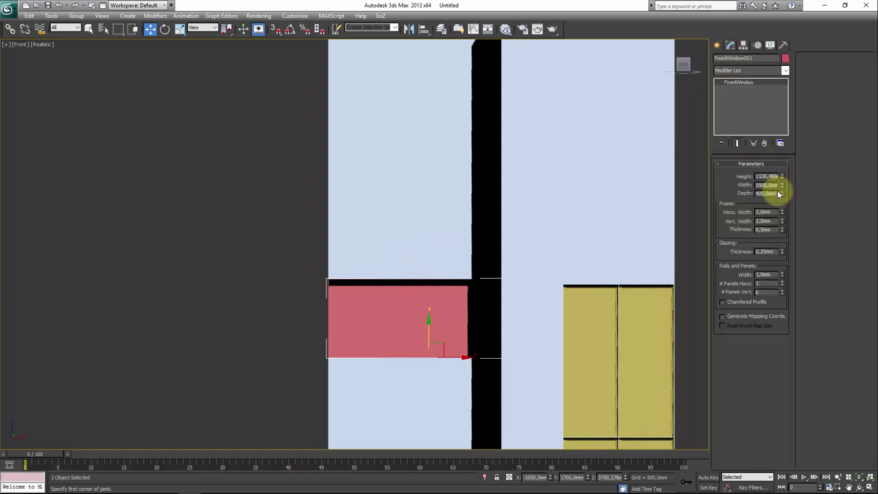
left_click_drag(783, 177, 782, 180)
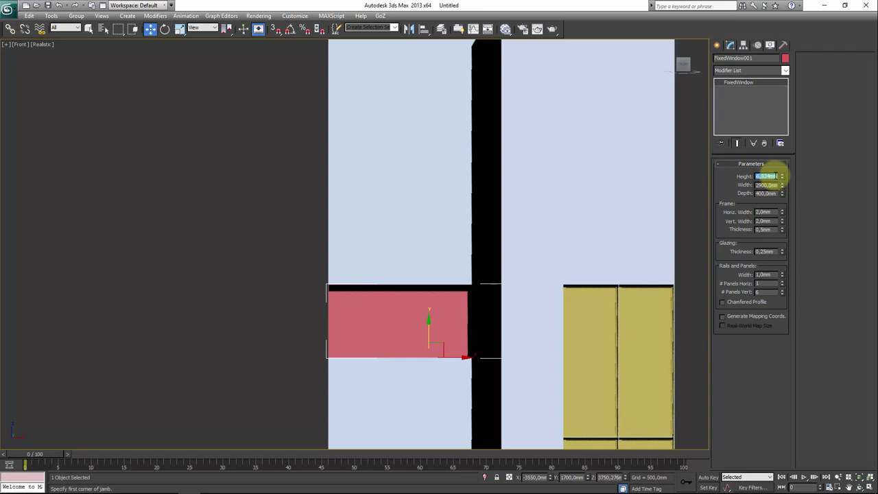
type("1600")
key("Return")
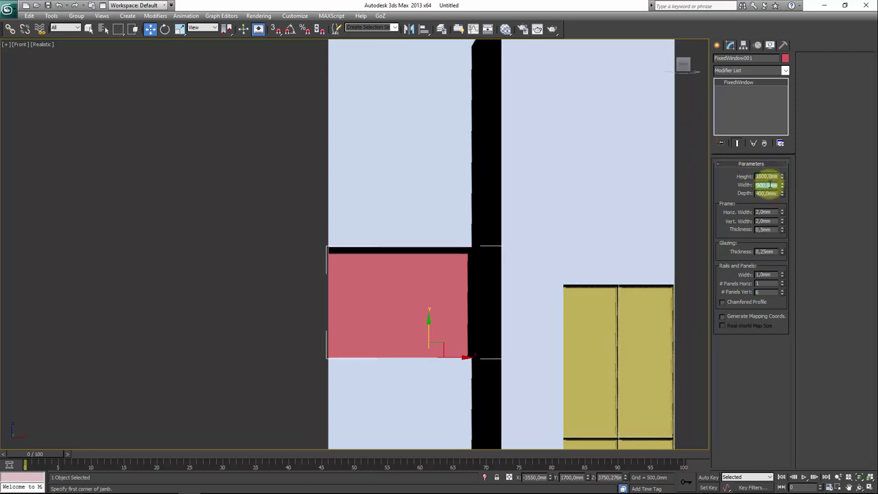
key("Return")
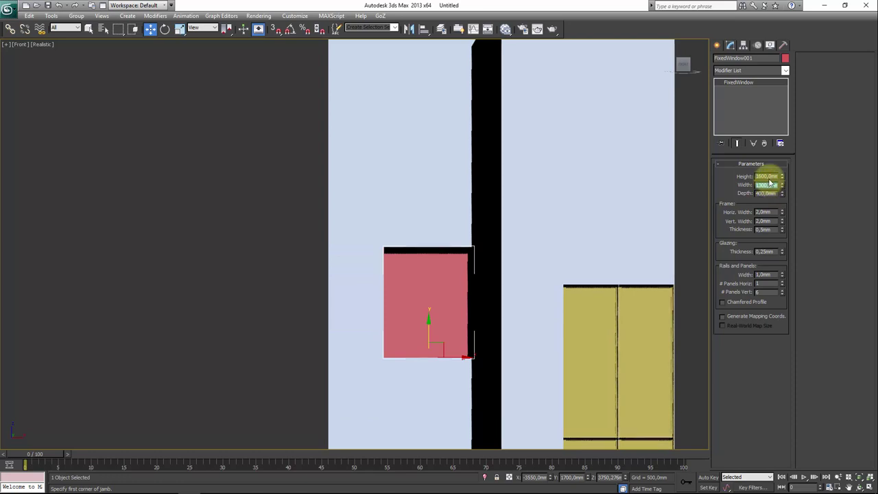
middle_click_drag(440, 302, 427, 214)
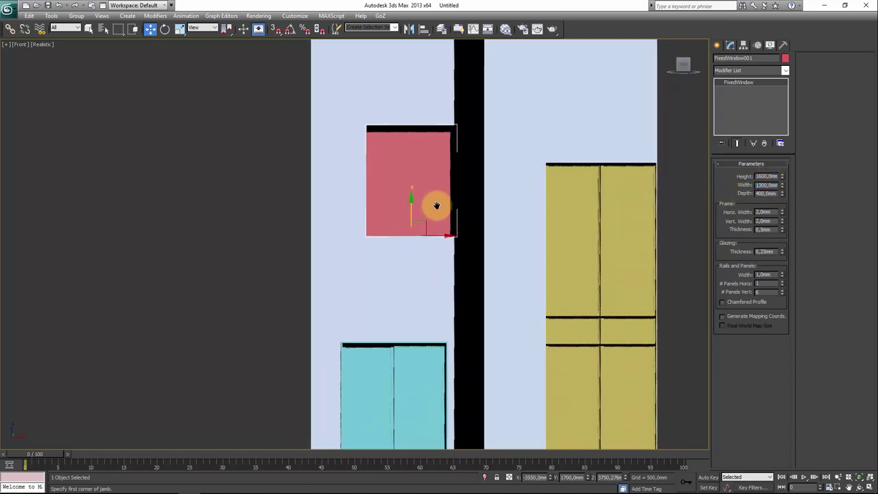
left_click_drag(426, 220, 408, 262)
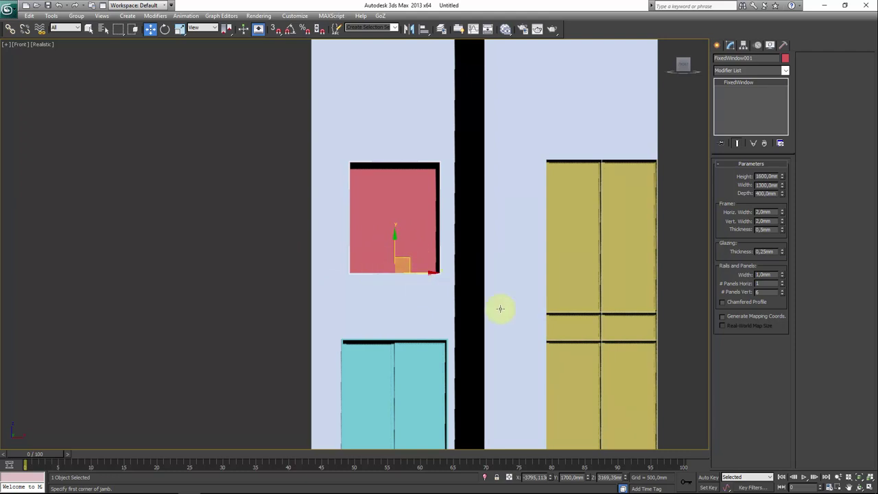
Raise FixedWindow001 via the Z coordinate field to sit well above the cyan sliding door.
left_click(605, 478)
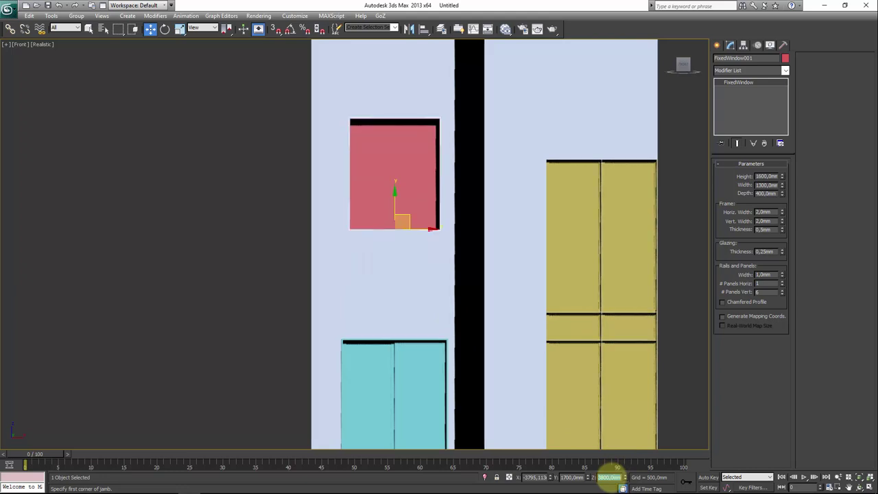
mouse_move(379, 389)
middle_mouse_down()
mouse_move(322, 267)
mouse_move(339, 308)
middle_mouse_up()
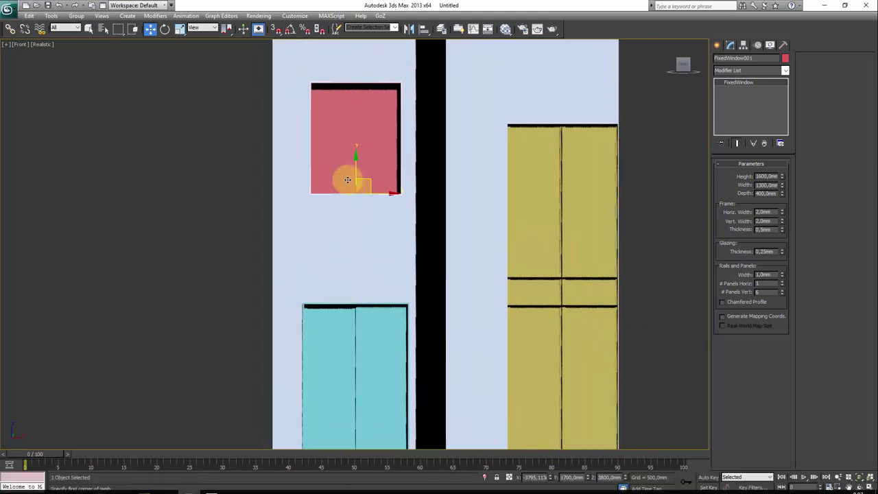
left_click_drag(355, 157, 359, 180)
middle_click_drag(440, 217, 278, 197)
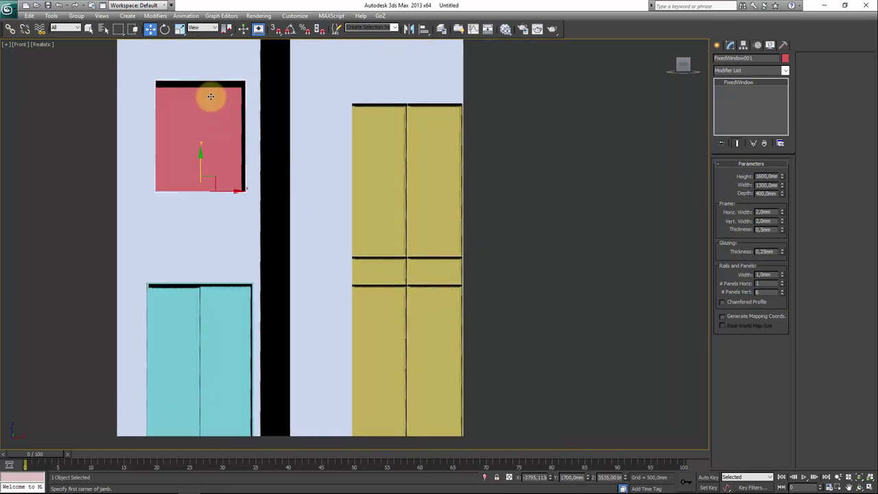
Set PivotDoor006's height to match PivotDoor003's 2486 mm so both door leaves align.
left_click(434, 139)
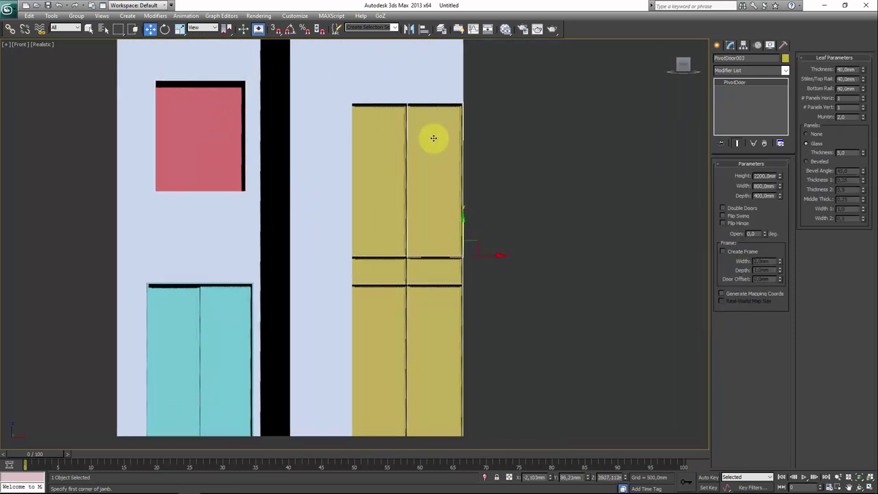
left_click_drag(781, 178, 779, 171)
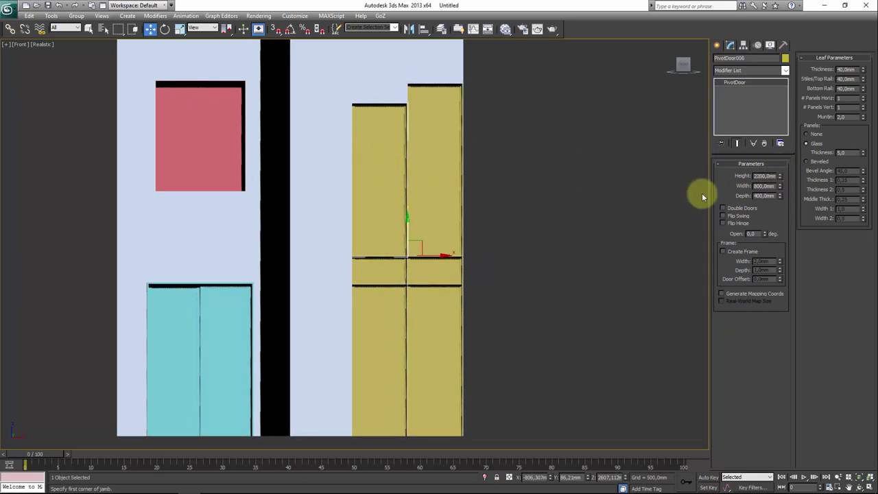
left_click(433, 128)
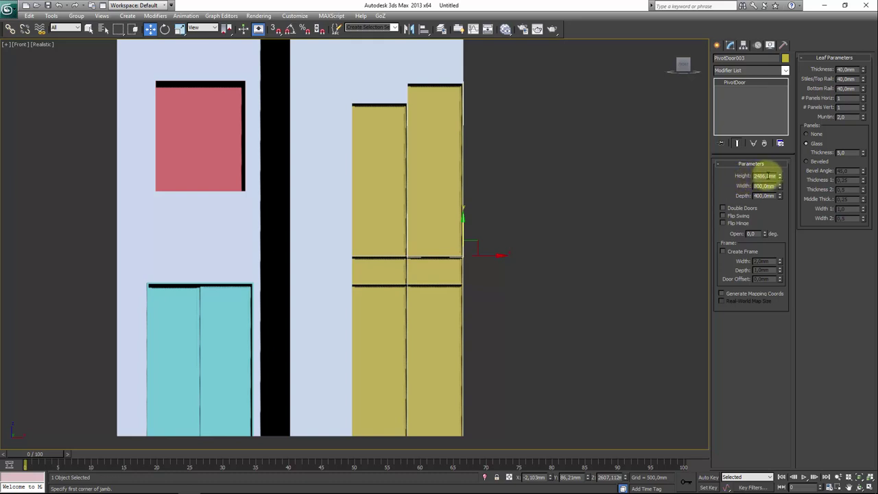
left_click(406, 143)
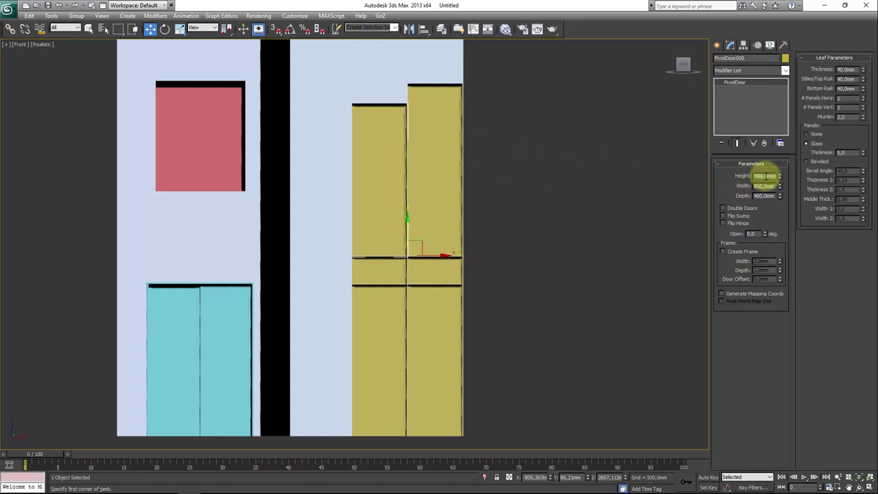
type("2486")
key("Return")
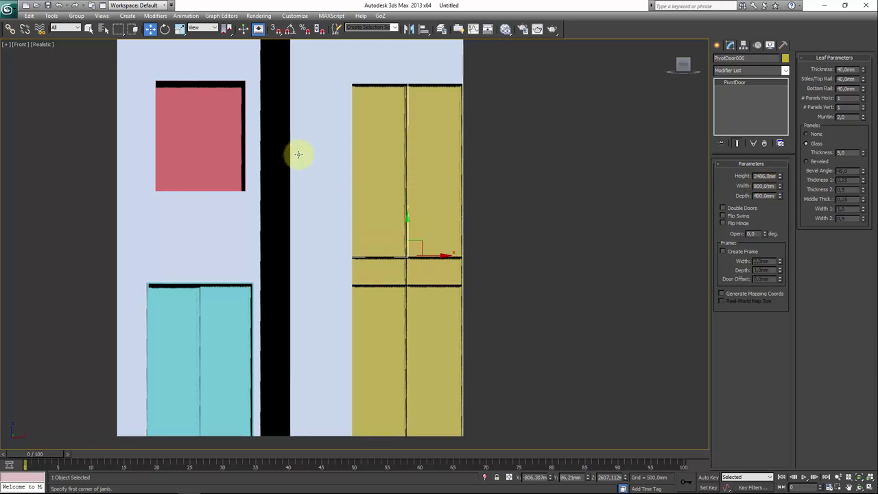
middle_click_drag(424, 180, 553, 192)
Lower FixedWindow001 slightly with Move Transform Type-In, to about 3475 mm elevation.
left_click(334, 147)
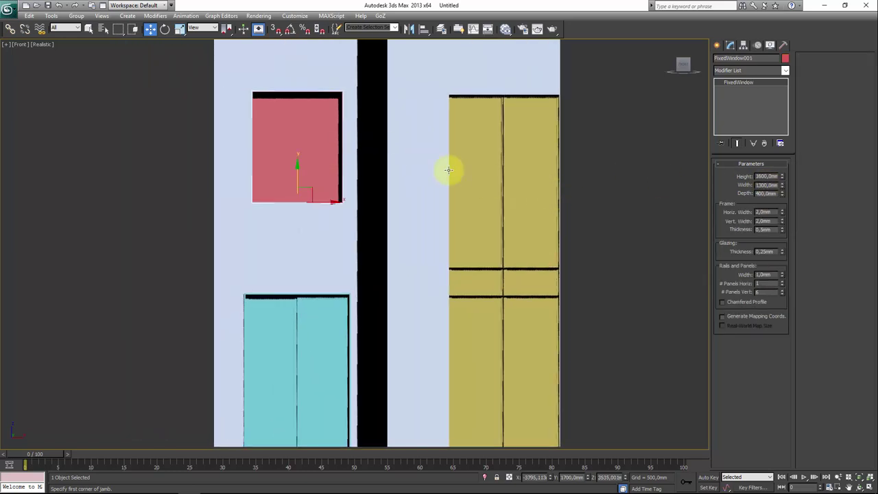
right_click(151, 28)
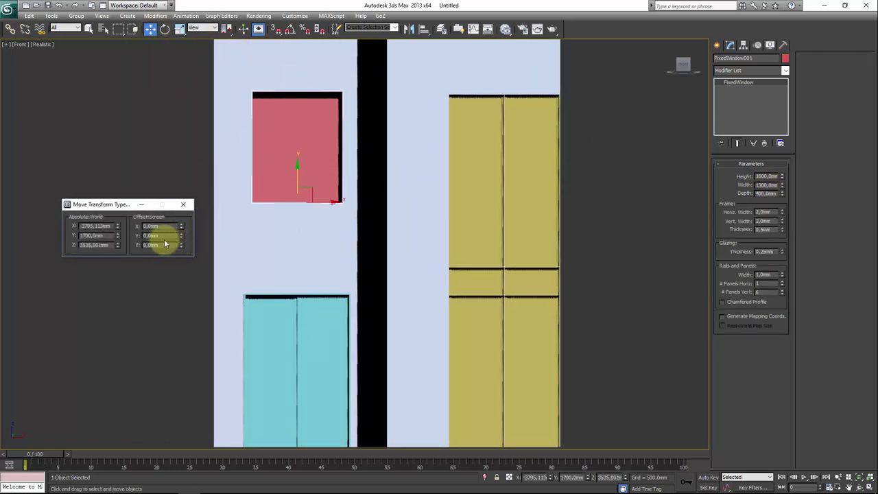
left_click_drag(178, 238, 180, 239)
left_click(183, 203)
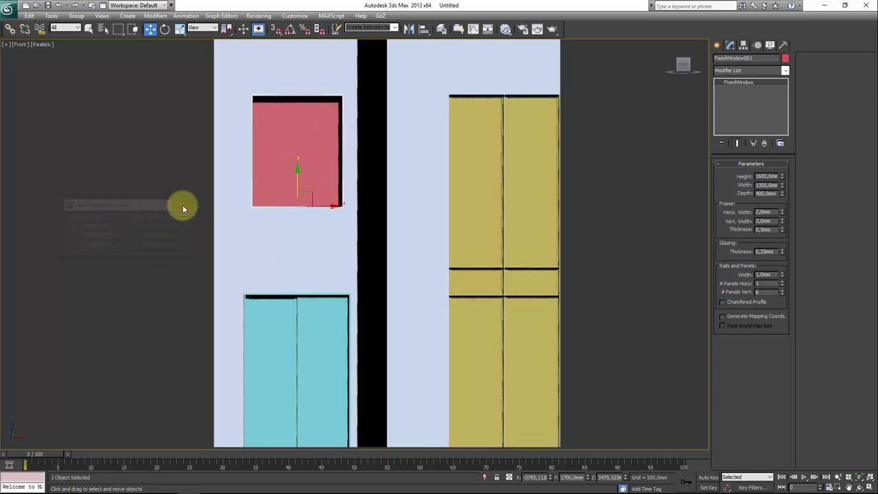
mouse_move(298, 227)
middle_mouse_down()
mouse_move(367, 304)
mouse_move(372, 215)
middle_mouse_up()
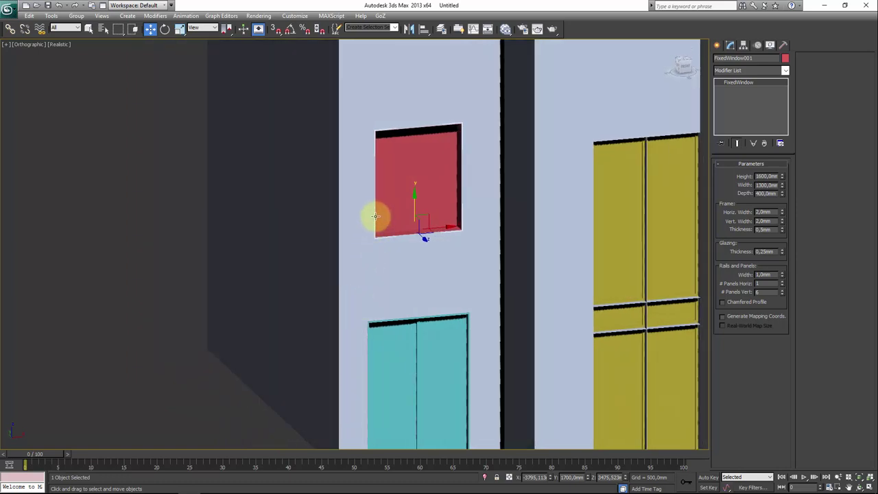
Set the window's horizontal and vertical frame widths to 30 mm.
scroll(372, 216, "up", 3)
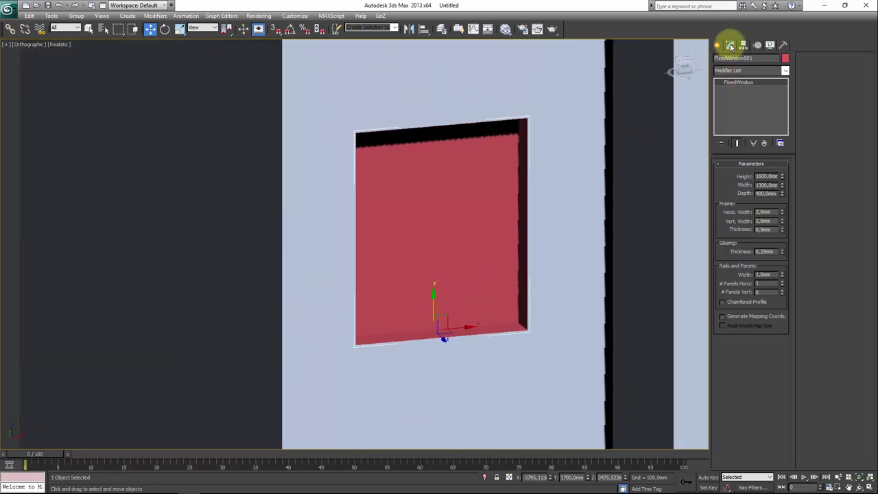
left_click(775, 221)
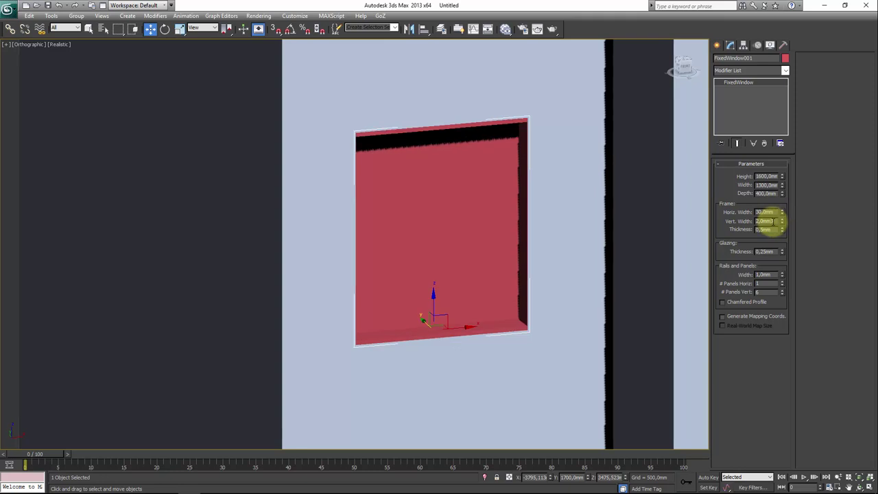
type("0")
left_click(776, 229)
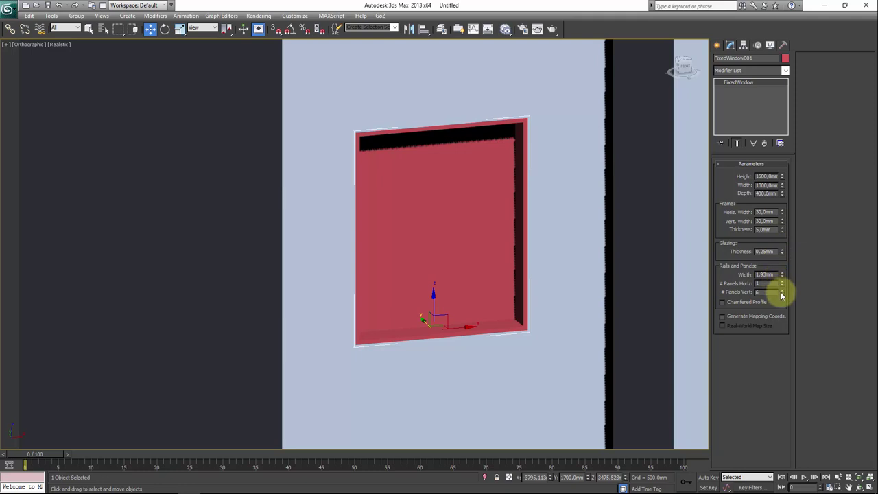
Give the window 12 vertical panels with rails about 20 mm wide.
mouse_move(783, 282)
left_mouse_down()
mouse_move(783, 262)
mouse_move(783, 277)
left_mouse_up()
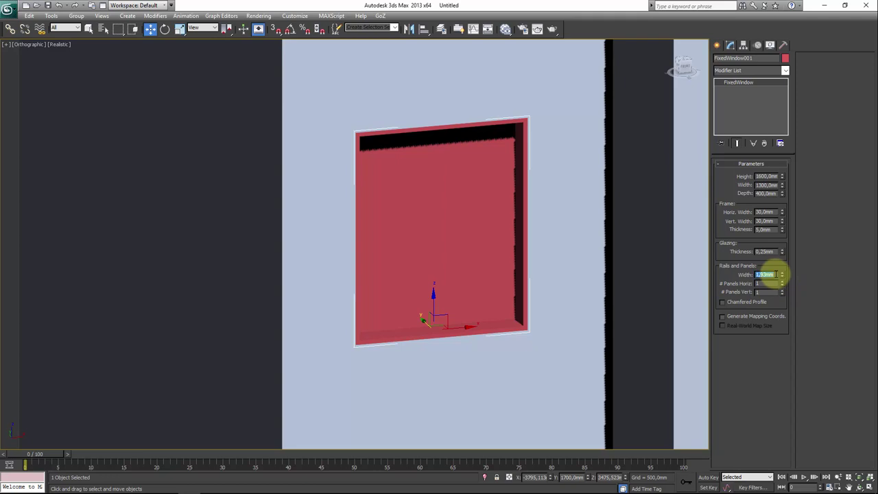
double_click(773, 274)
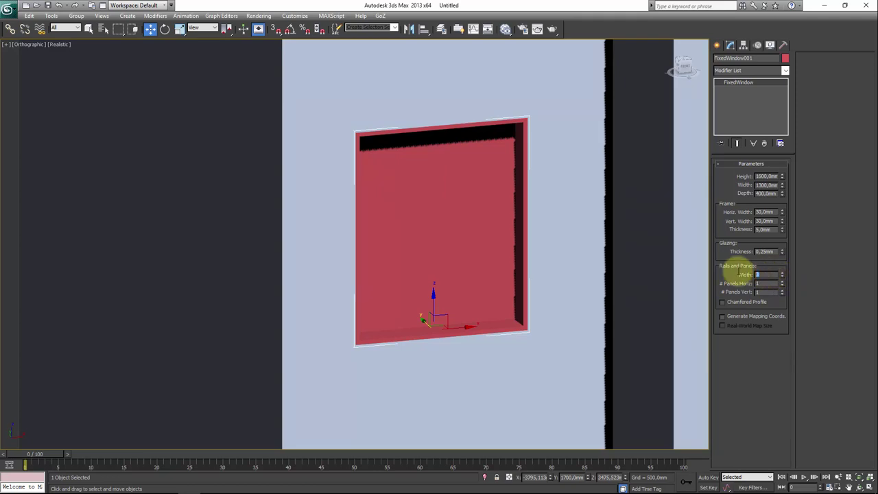
type("50")
key("Return")
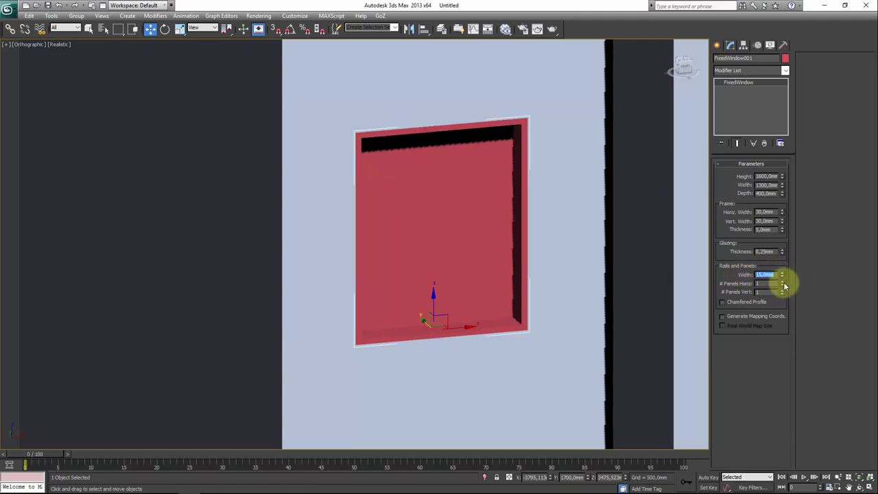
left_click_drag(786, 286, 778, 275)
right_click(781, 285)
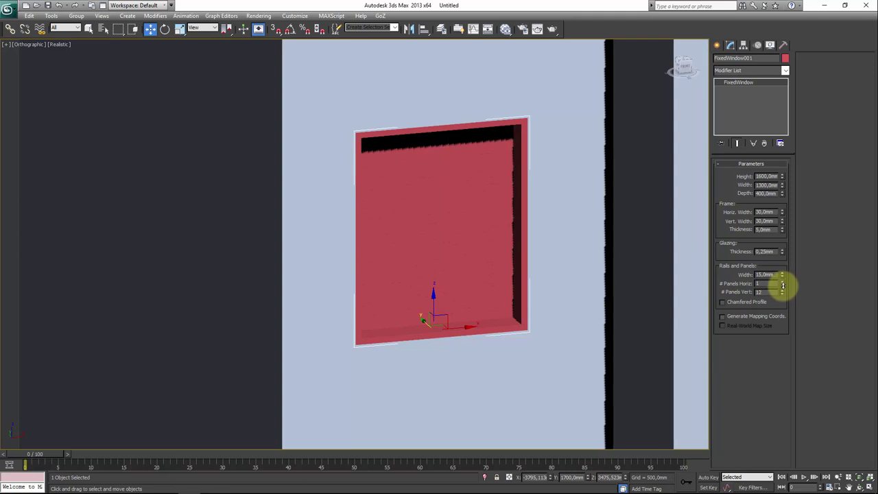
left_click_drag(782, 275, 783, 249)
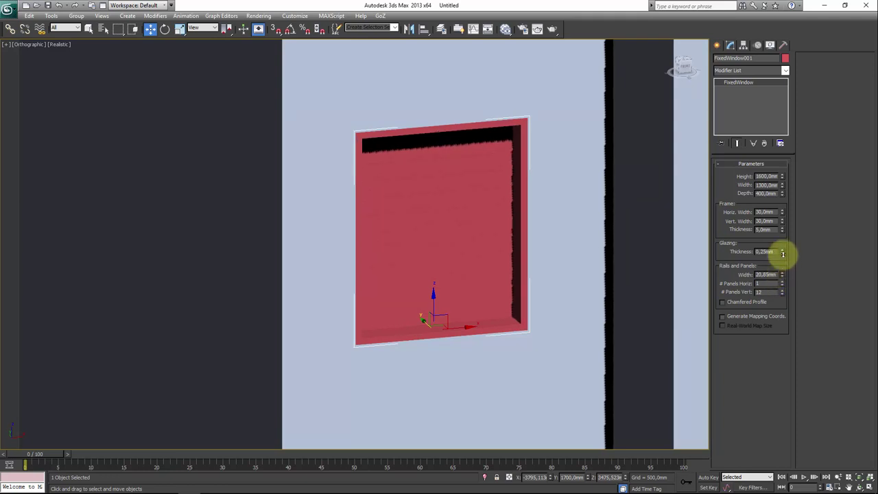
Set the window rails to 15 mm wide with a chamfered profile.
scroll(504, 254, "up", 5)
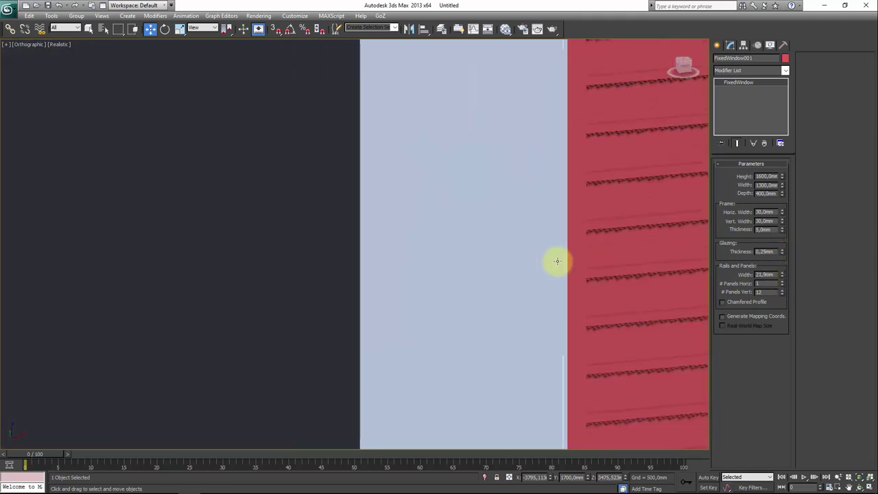
middle_click_drag(557, 259, 465, 234)
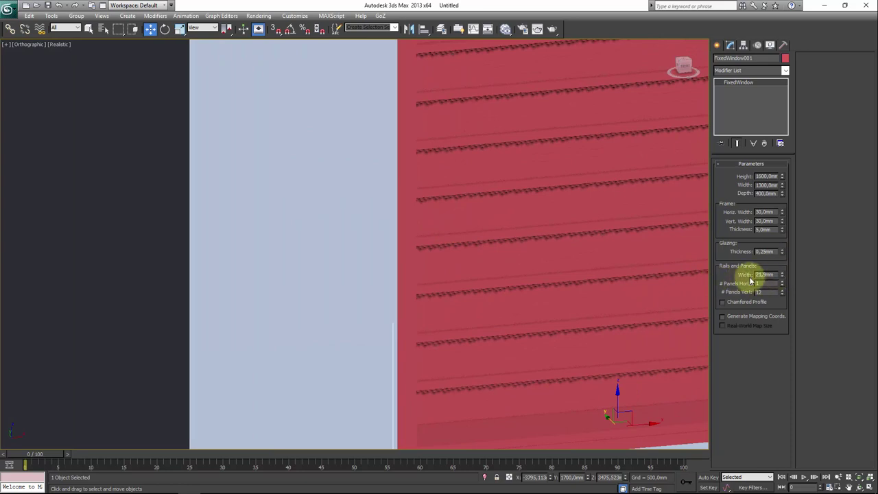
left_click_drag(784, 274, 783, 276)
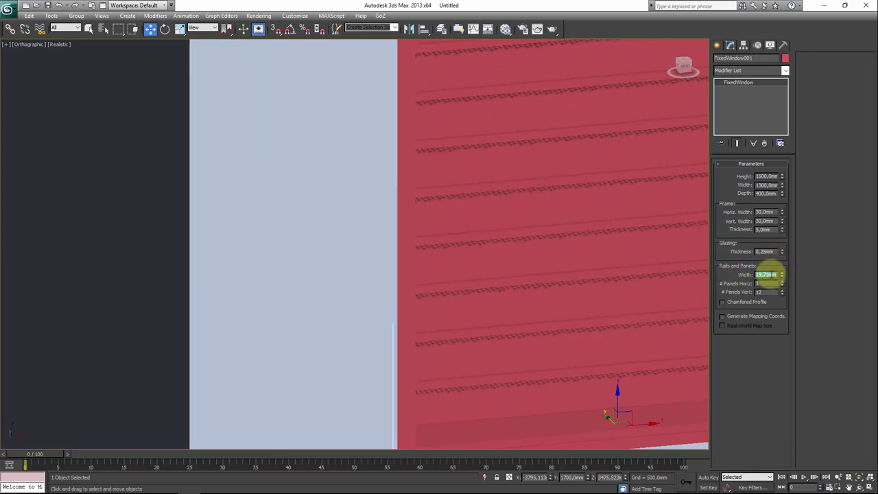
type("15")
key("Return")
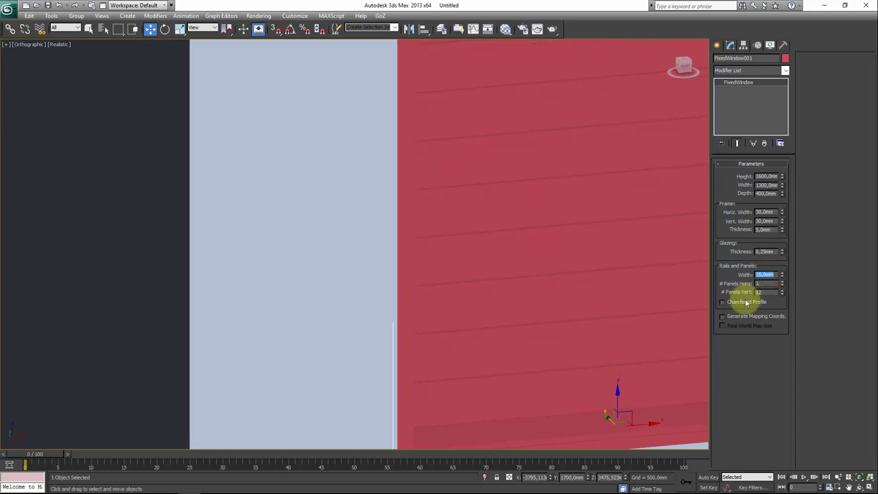
left_click(723, 303)
Set the window's glazing thickness to 5 mm.
scroll(588, 284, "up", 2)
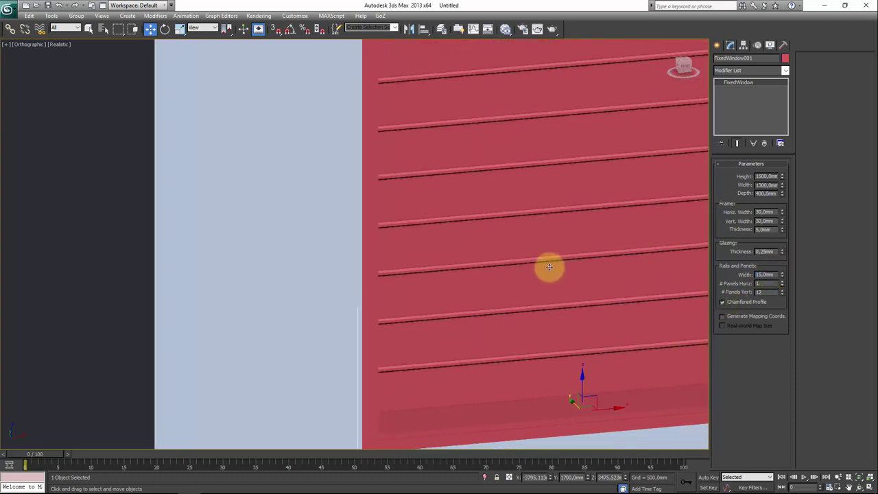
scroll(549, 265, "up", 2)
scroll(612, 281, "down", 3)
scroll(520, 239, "down", 2)
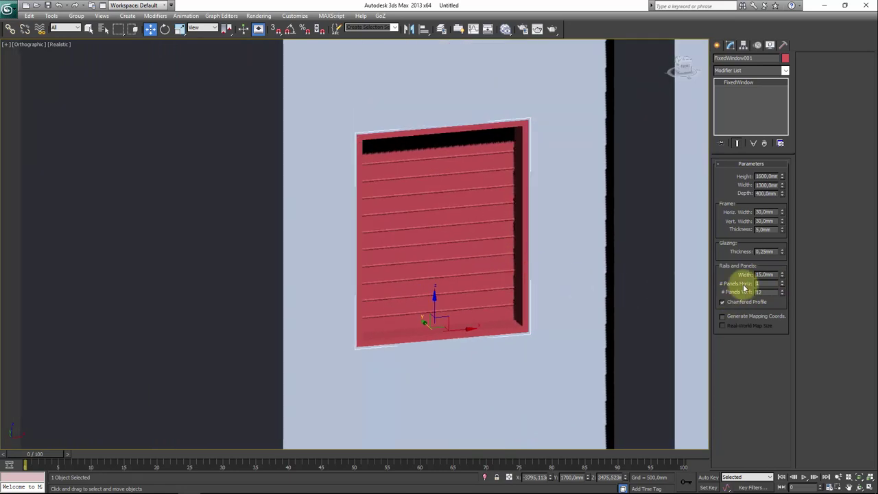
type("5")
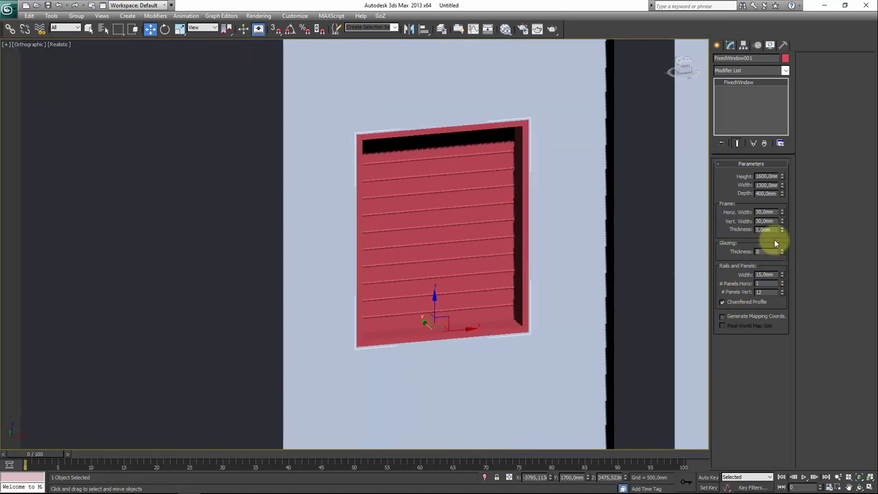
left_click(769, 230)
Thicken the window frame to about 94 mm and reduce its depth to 300 mm.
mouse_move(782, 233)
left_mouse_down()
mouse_move(635, 74)
mouse_move(589, 390)
left_mouse_up()
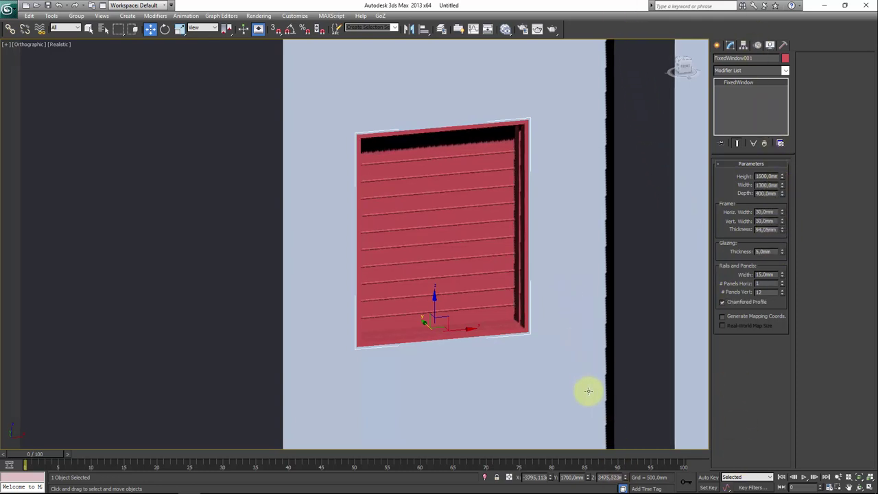
left_click_drag(781, 193, 783, 202)
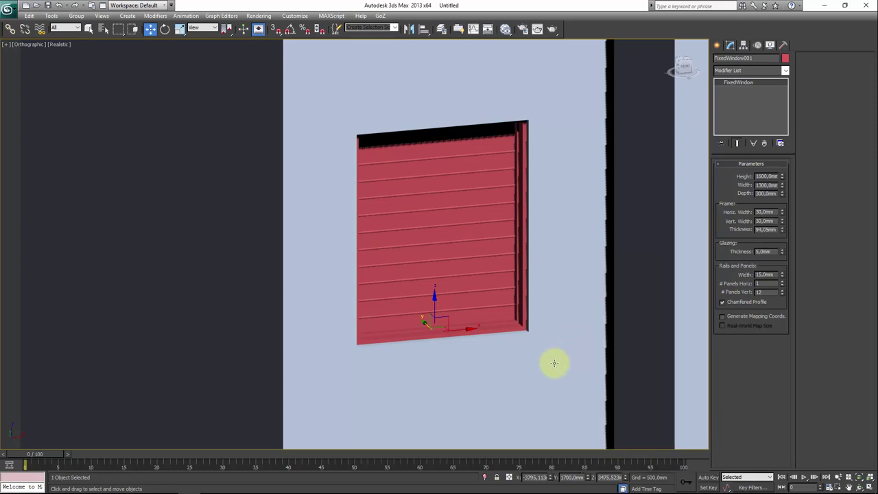
scroll(555, 363, "down", 3)
scroll(545, 372, "down", 2)
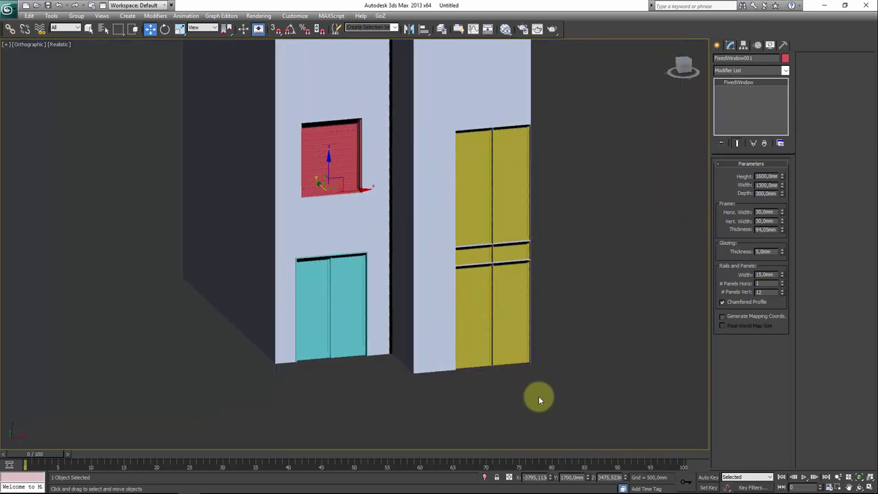
Deselect everything and orbit around the building to inspect the raised red slatted window.
left_click(402, 387)
mouse_move(402, 388)
middle_mouse_down("alt")
mouse_move(526, 397)
mouse_move(527, 217)
middle_mouse_up("alt")
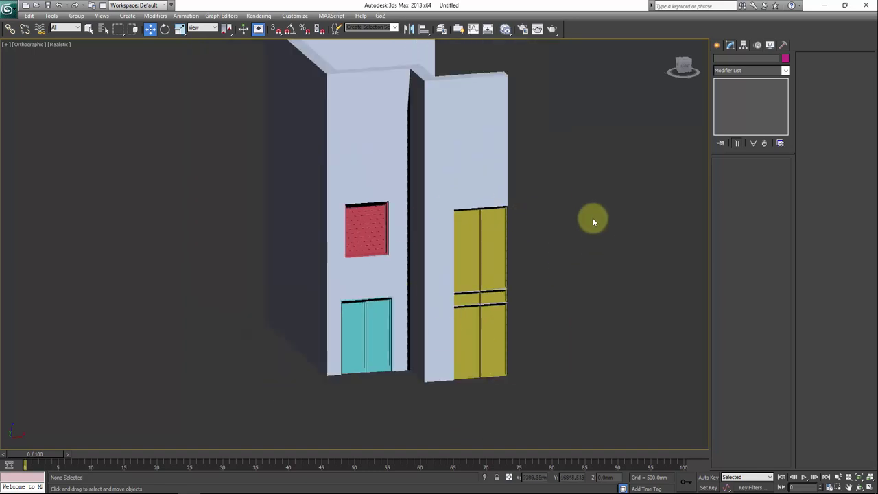
middle_click_drag(480, 244, 565, 304, "alt")
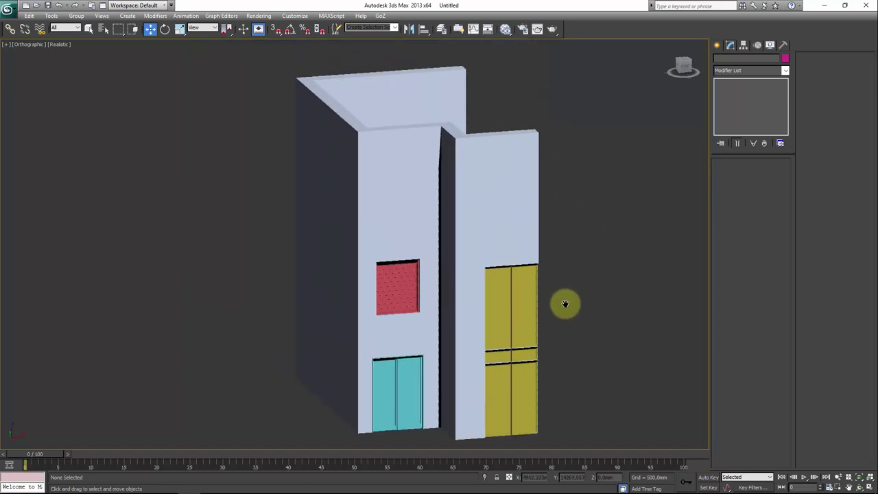
scroll(506, 257, "up", 3)
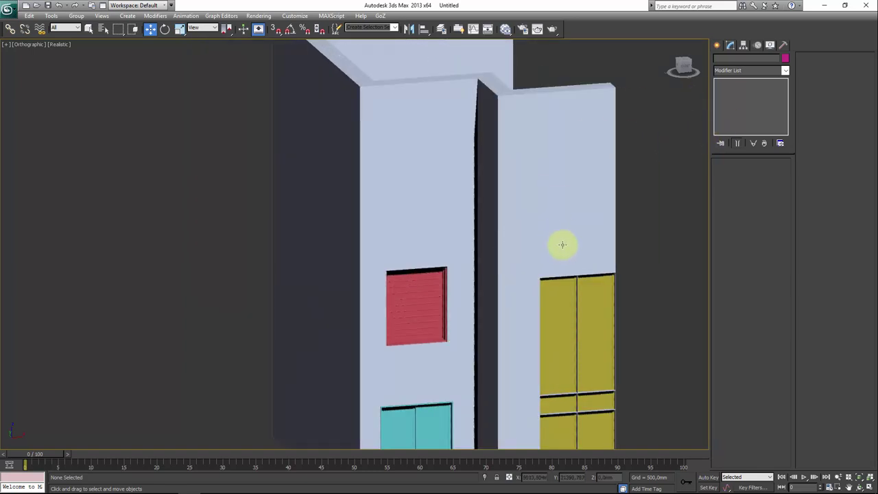
scroll(563, 245, "down", 3)
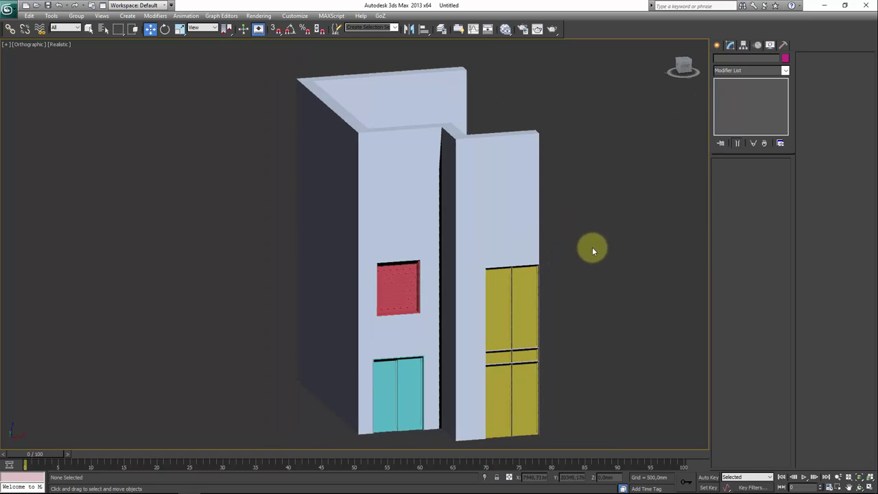
middle_click_drag(520, 343, 479, 337, "alt")
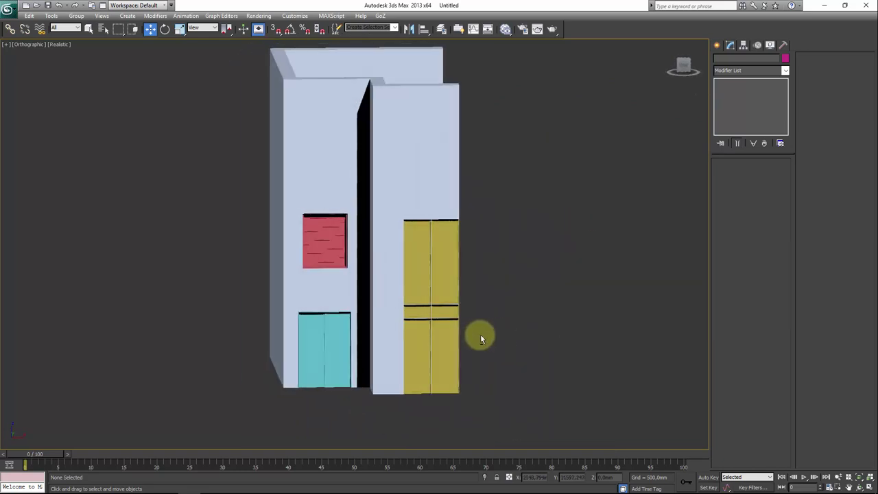
scroll(411, 275, "down", 2)
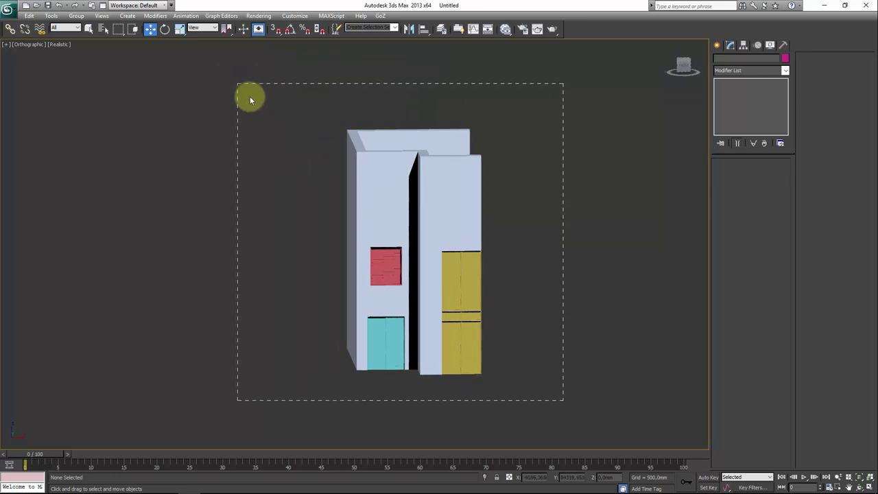
Select all the facade wall pieces and convert them to Editable Poly.
left_click_drag(251, 100, 254, 109)
right_click(258, 127)
mouse_move(276, 214)
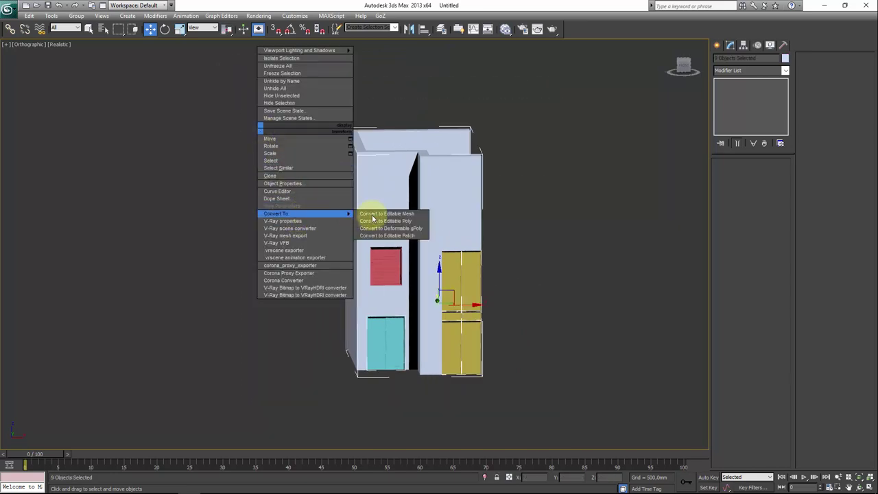
left_click(396, 221)
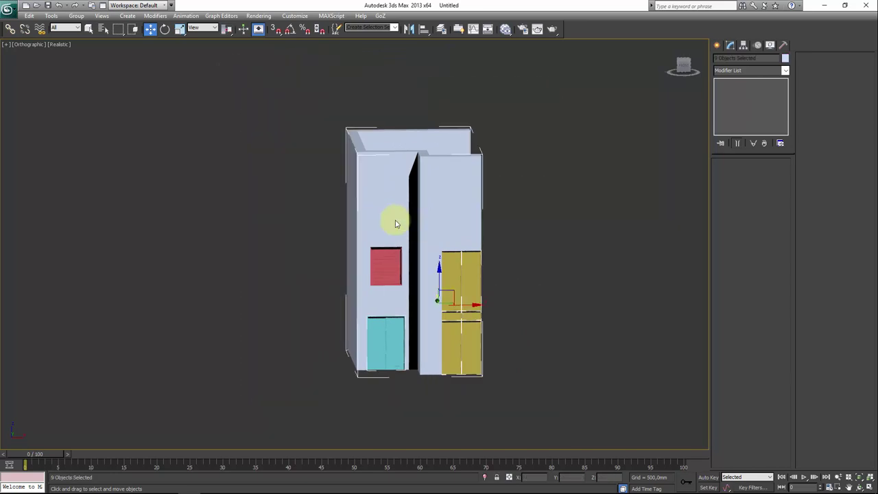
Switch to the Front view, zooming and panning to centre the facade.
left_click(685, 69)
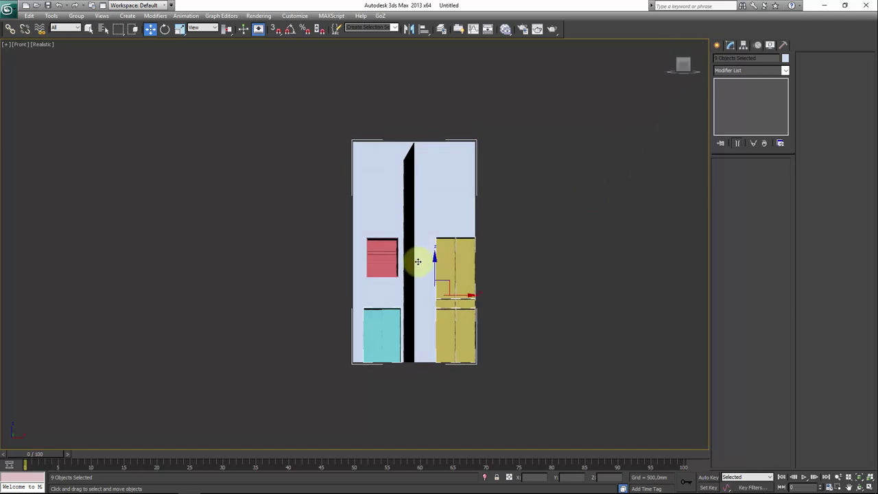
scroll(418, 262, "up", 5)
middle_click_drag(465, 216, 556, 199)
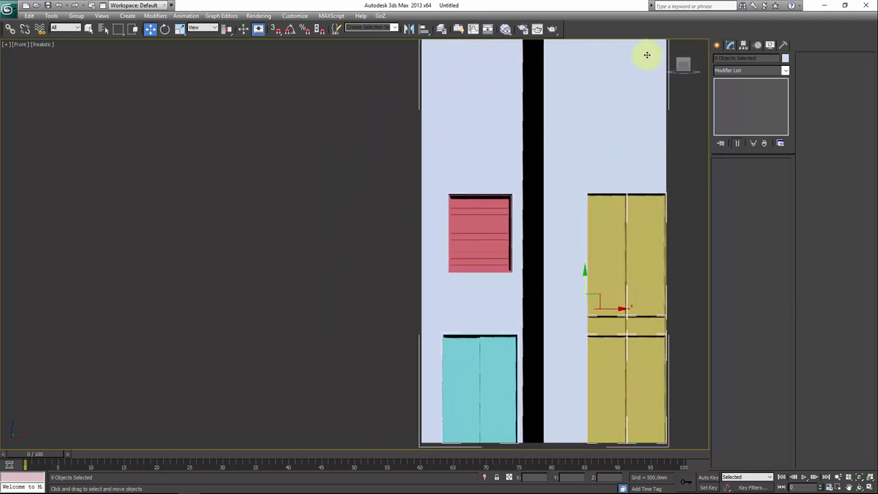
middle_click_drag(512, 180, 291, 160)
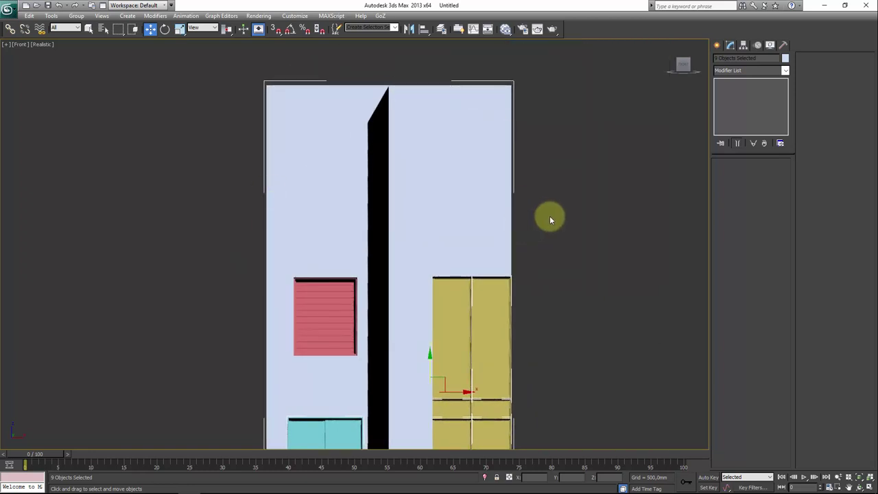
Add a Symmetry modifier to the facade walls from the Modifier List.
left_click(785, 70)
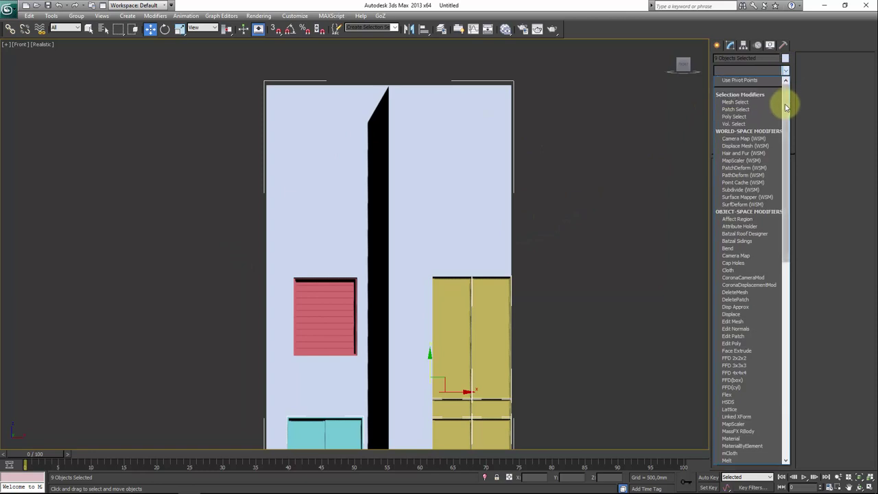
left_click_drag(785, 102, 800, 370)
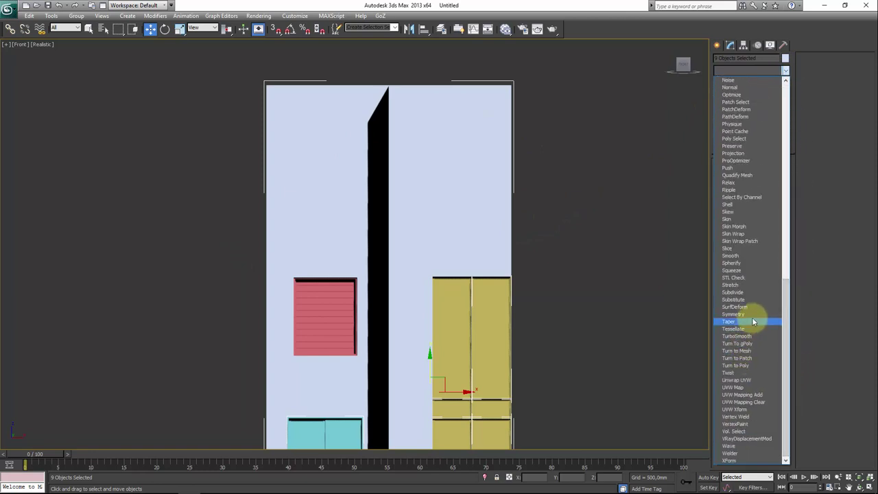
left_click(743, 314)
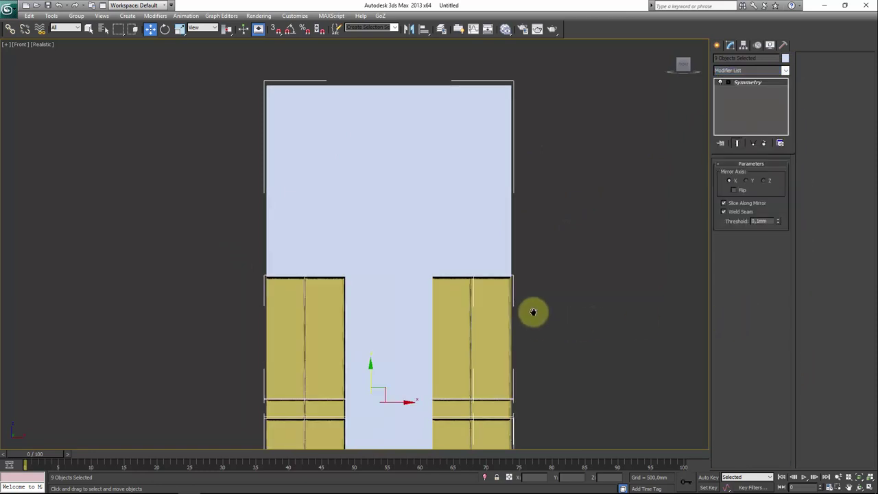
scroll(542, 275, "down", 2)
middle_click_drag(515, 245, 500, 254)
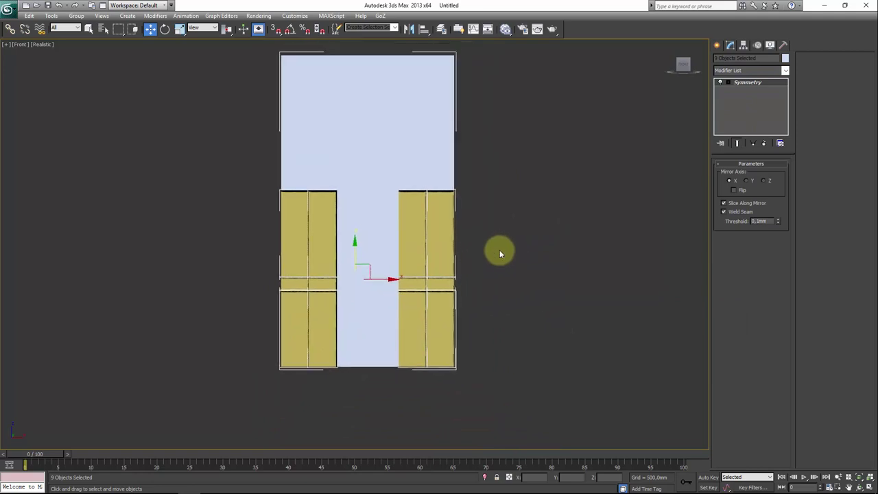
Keep Mirror Axis X, enable Flip, and move the Mirror gizmo toward the facade centre.
left_click(729, 182)
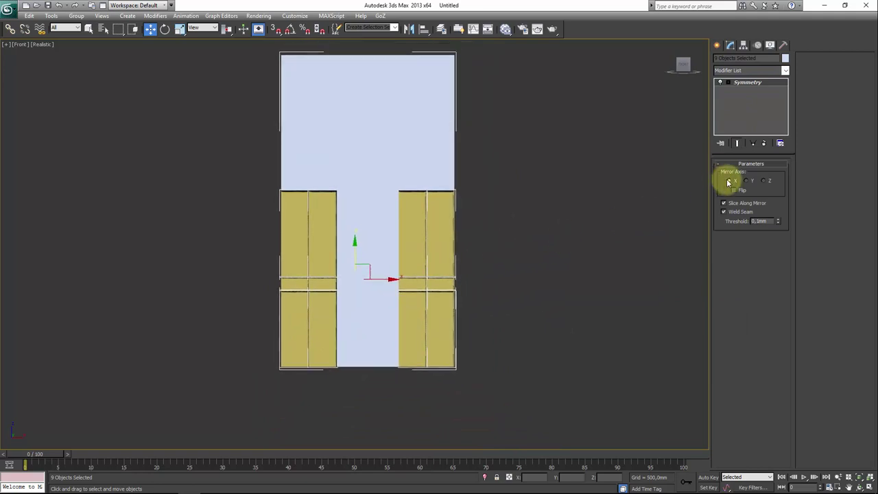
left_click(745, 83)
mouse_move(402, 212)
left_mouse_down()
mouse_move(517, 210)
mouse_move(250, 215)
mouse_move(296, 217)
left_mouse_up()
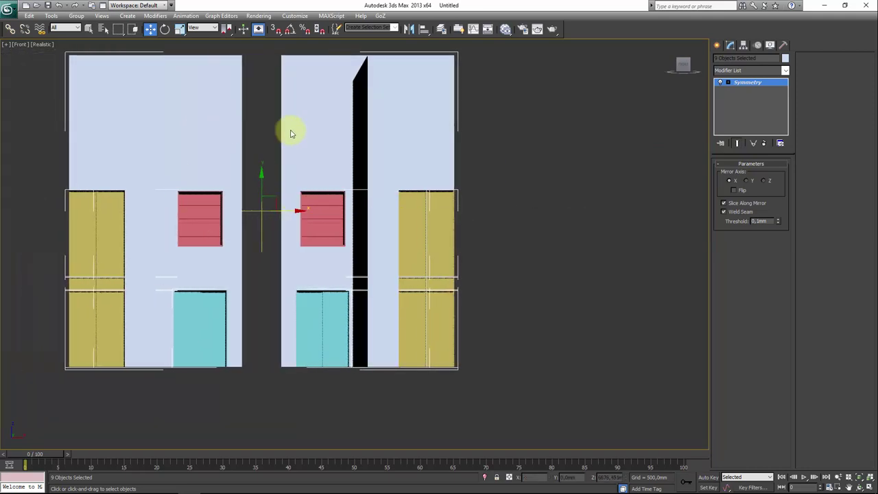
left_click(734, 191)
mouse_move(300, 211)
left_mouse_down()
mouse_move(539, 215)
mouse_move(494, 221)
left_mouse_up()
Align the Symmetry mirror plane with the central door-column seam.
scroll(495, 221, "up", 5)
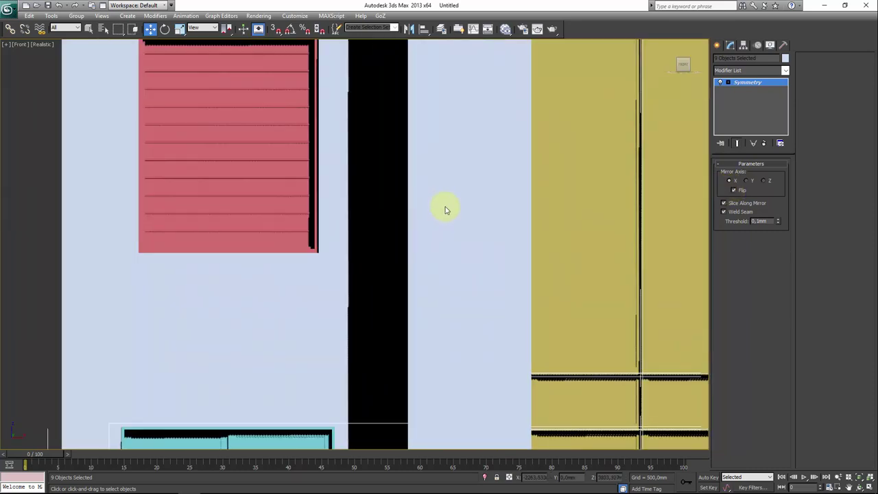
scroll(513, 235, "up", 3)
scroll(515, 232, "up", 3)
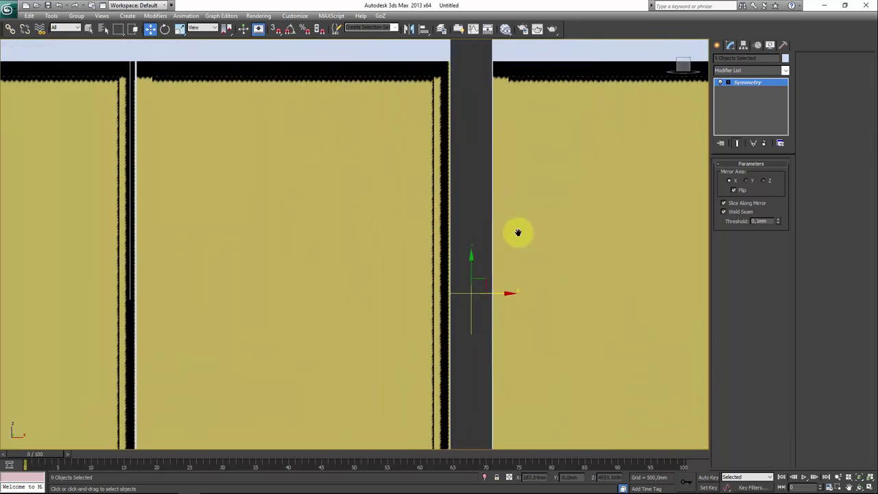
scroll(405, 241, "up", 2)
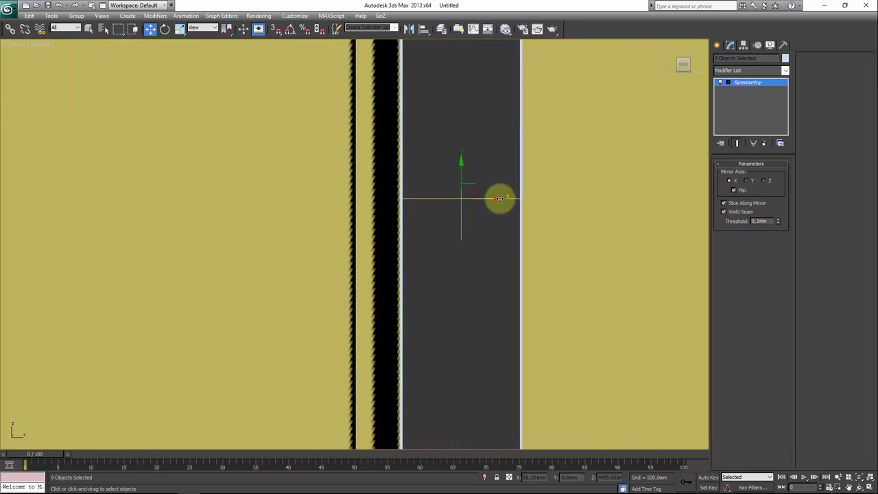
left_click_drag(501, 198, 421, 202)
scroll(513, 198, "up", 3)
scroll(502, 221, "up", 2)
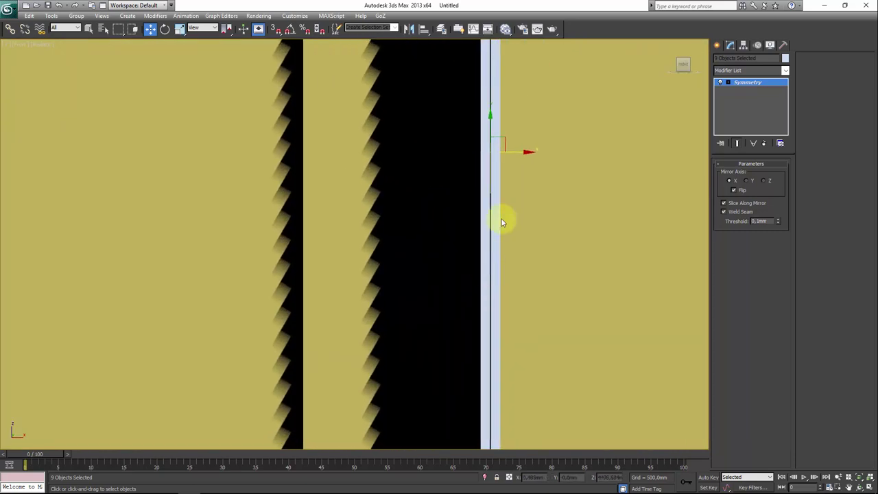
mouse_move(528, 152)
left_mouse_down()
mouse_move(518, 185)
mouse_move(543, 328)
mouse_move(585, 24)
left_mouse_up()
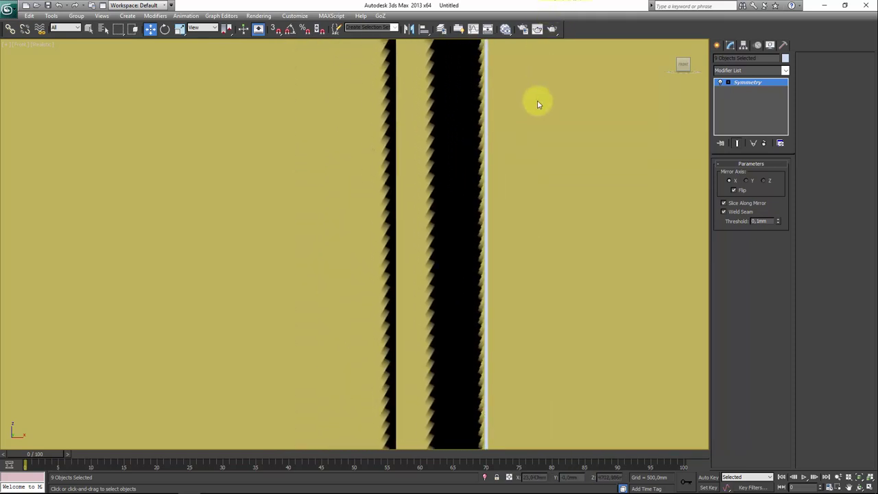
scroll(538, 104, "down", 3)
scroll(469, 186, "up", 1)
Zoom and pan along the seam to inspect the gold door panel and seam stripe.
mouse_move(469, 186)
middle_mouse_down()
mouse_move(469, 130)
mouse_move(485, 255)
mouse_move(471, 245)
mouse_move(470, 63)
middle_mouse_up()
scroll(415, 323, "up", 3)
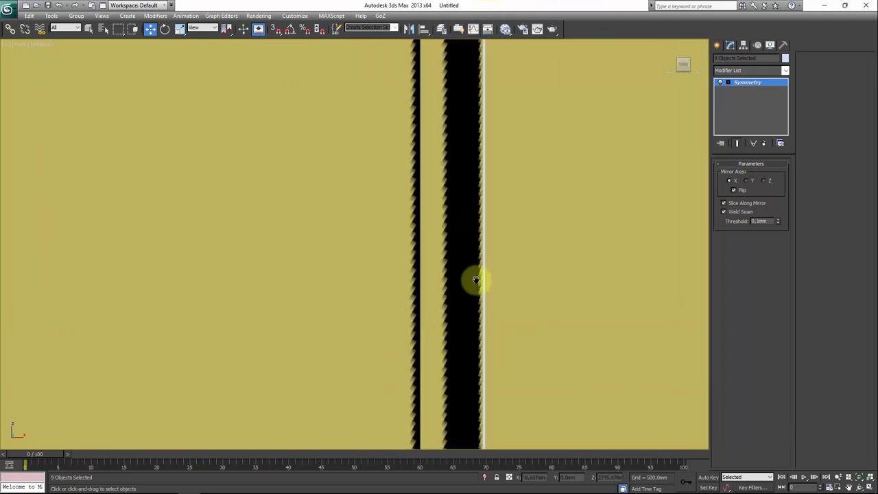
mouse_move(473, 281)
middle_mouse_down()
mouse_move(478, 39)
mouse_move(459, 242)
middle_mouse_up()
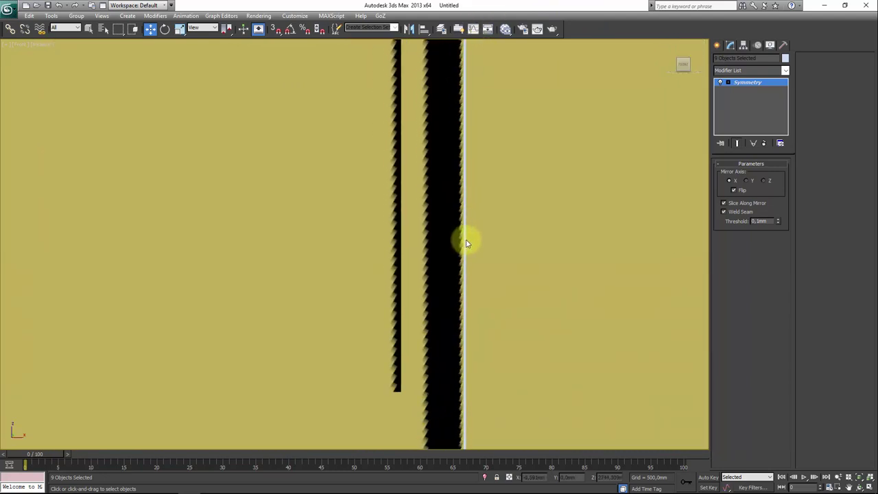
scroll(479, 137, "down", 2)
scroll(506, 240, "down", 2)
scroll(477, 153, "down", 3)
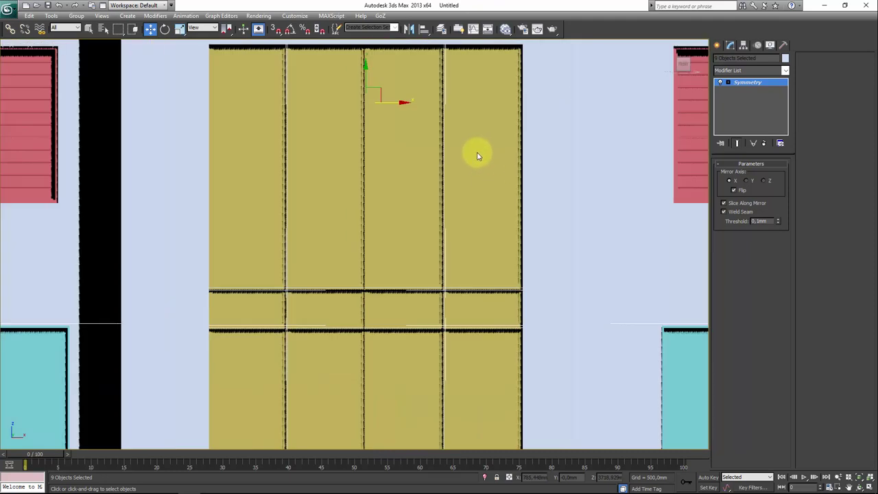
middle_click_drag(476, 153, 434, 188)
scroll(435, 188, "up", 3)
middle_click_drag(476, 103, 478, 194)
scroll(478, 194, "up", 2)
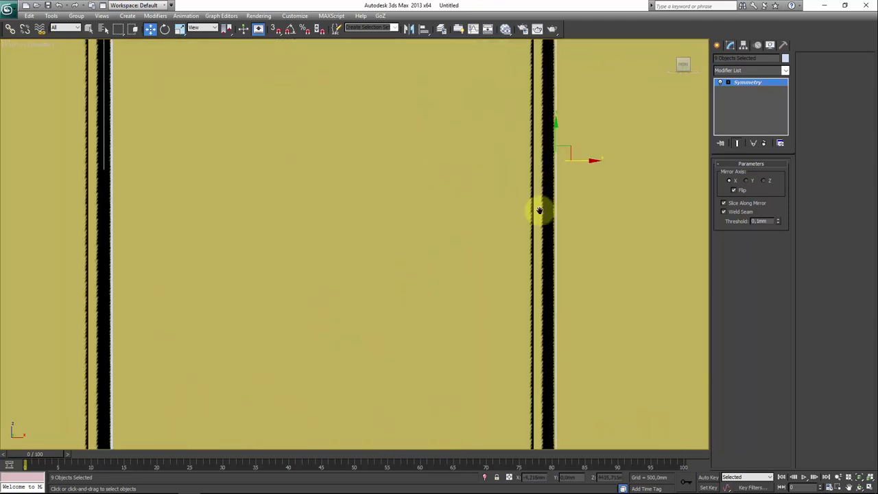
mouse_move(539, 210)
middle_mouse_down()
mouse_move(507, 175)
mouse_move(344, 213)
middle_mouse_up()
Fine-tune the mirror plane position at the seam, then zoom back out.
scroll(508, 176, "up", 2)
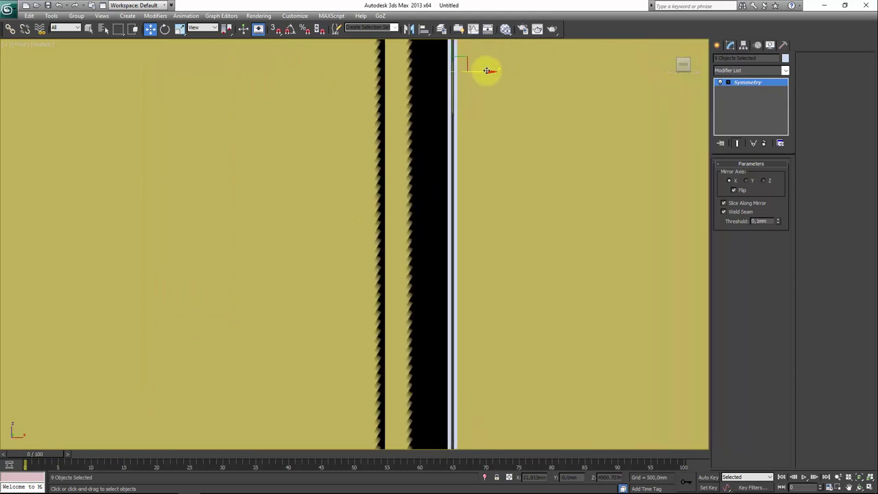
left_click_drag(487, 71, 487, 76)
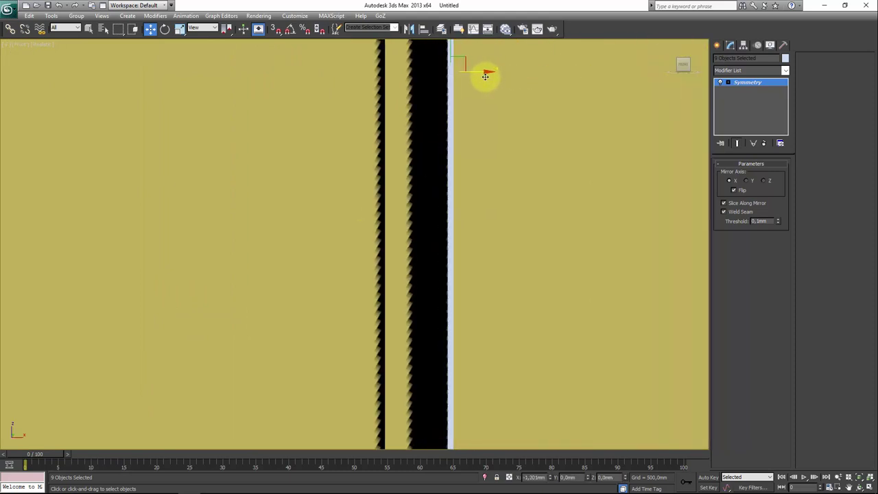
scroll(501, 114, "down", 2)
scroll(505, 122, "down", 3)
scroll(505, 127, "down", 4)
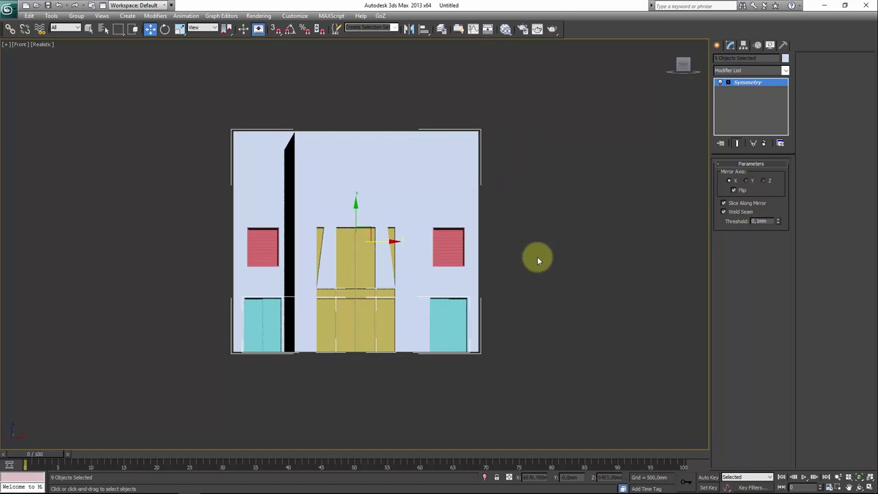
Collapse the mirrored walls into a single editable poly and select Wall001.
right_click(191, 91)
mouse_move(234, 171)
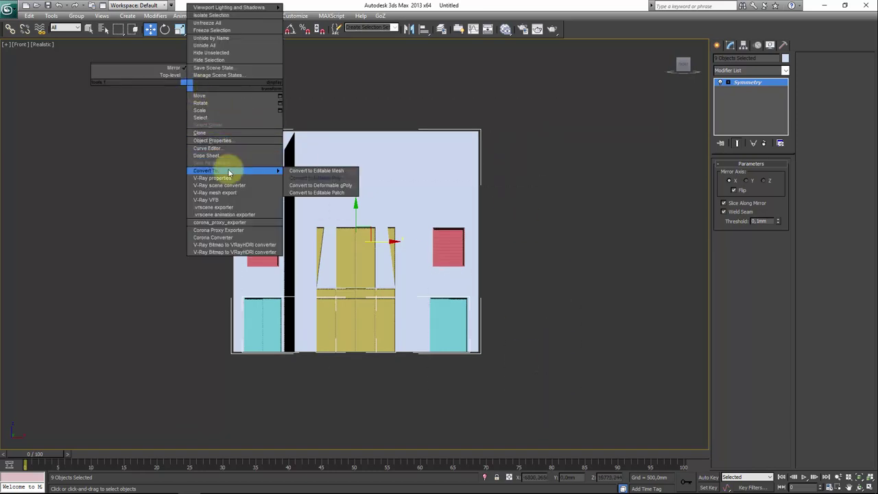
left_click(295, 177)
scroll(392, 256, "up", 4)
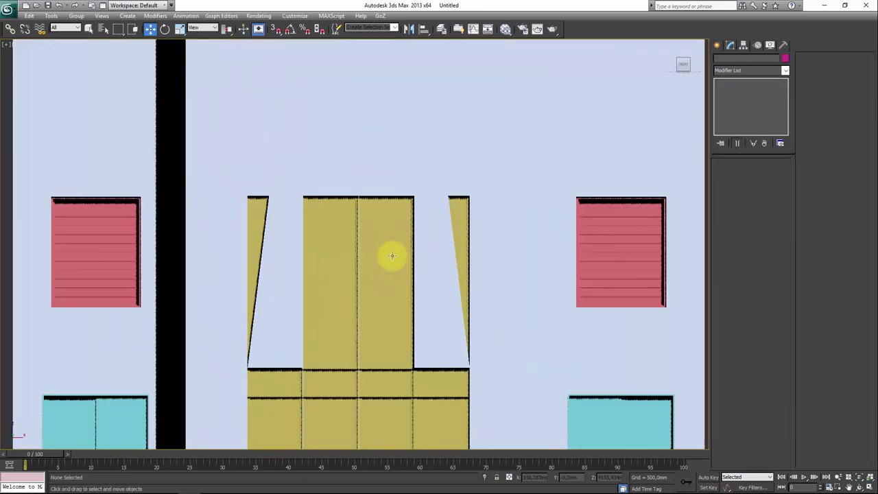
left_click(385, 205)
Show the safe frame, orbit to inspect, then frame Wall001 in the Front view.
key("shift+f")
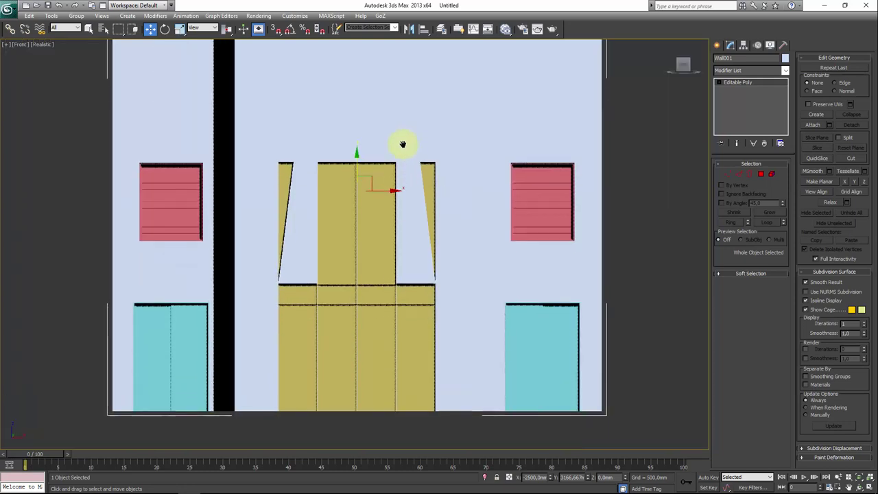
mouse_move(379, 298)
middle_mouse_down("alt")
mouse_move(420, 318)
mouse_move(391, 215)
middle_mouse_up("alt")
scroll(446, 217, "up", 5)
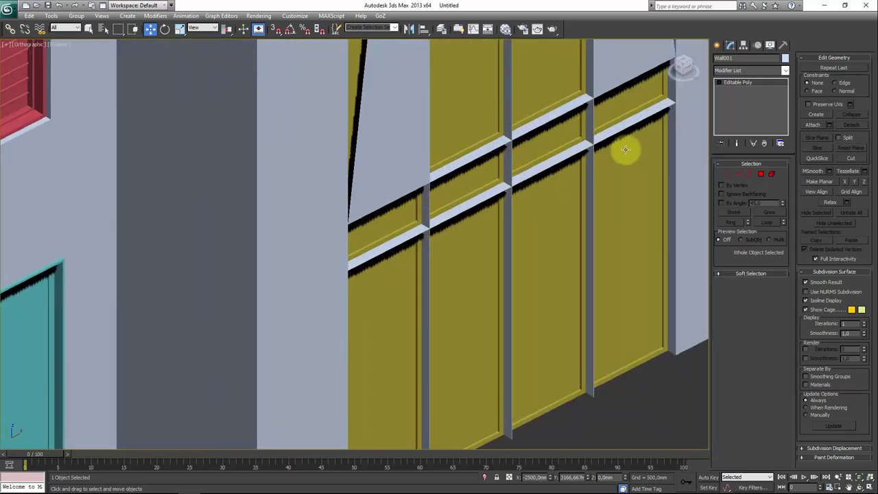
key("z")
left_click(692, 71)
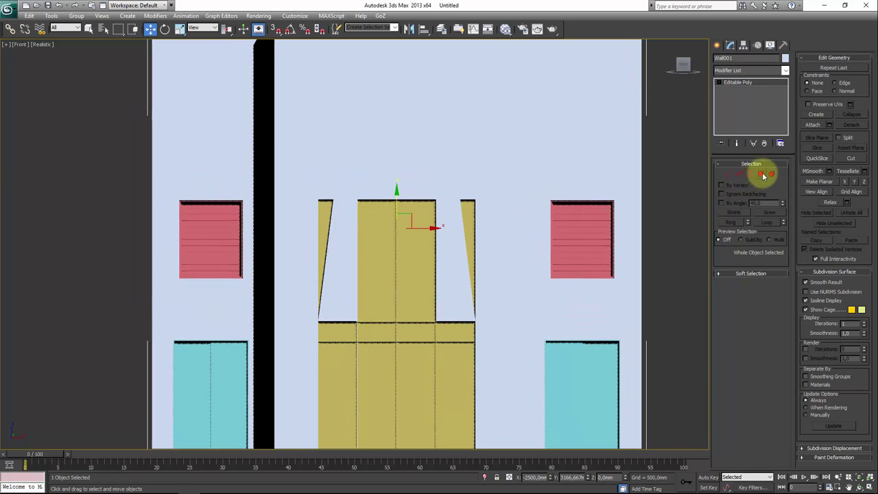
Select the tall wall polygons and door-column polygons, then open Grid and Snap Settings.
left_click(761, 174)
left_click(481, 174)
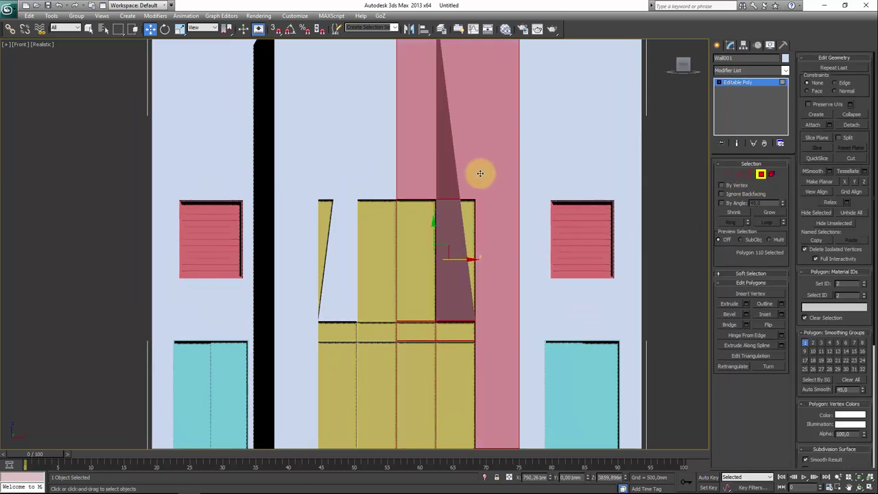
left_click(354, 146)
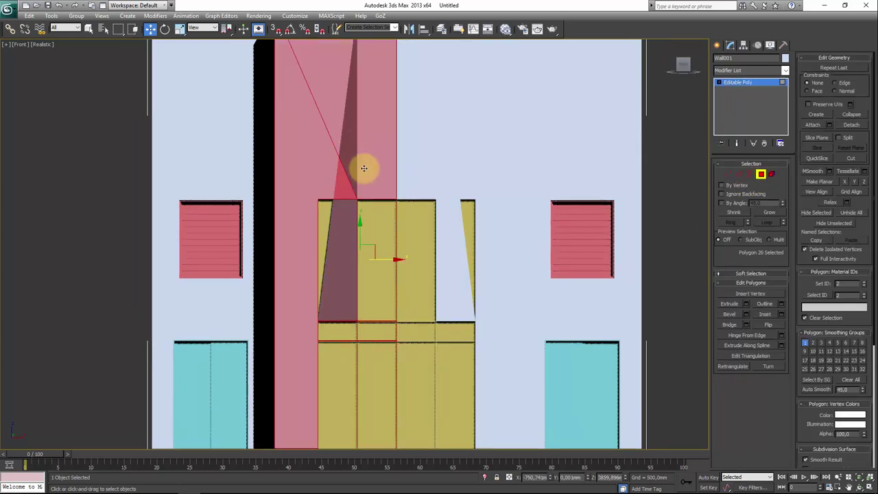
left_click(438, 126, "ctrl")
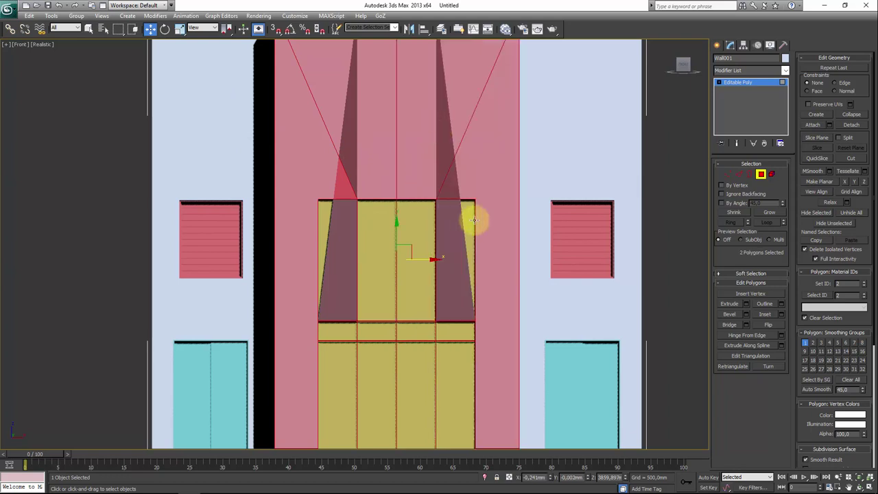
scroll(480, 229, "down", 2)
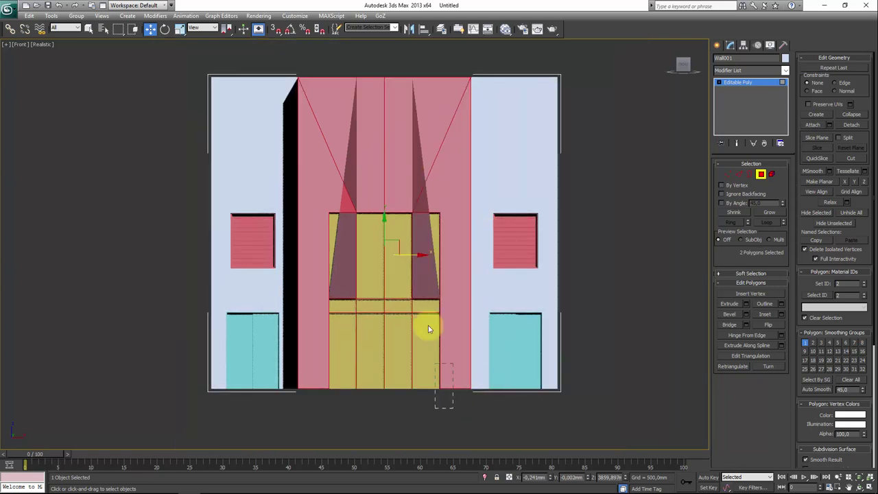
left_click_drag(328, 49, 316, 60)
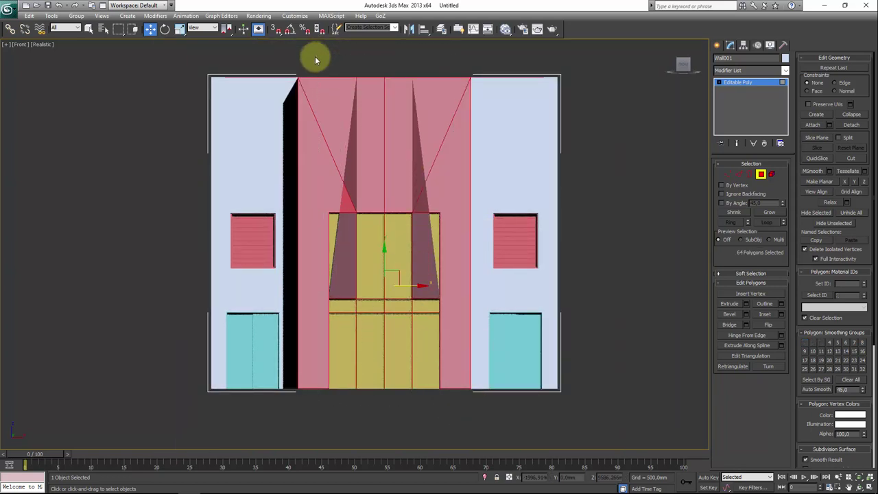
right_click(275, 29)
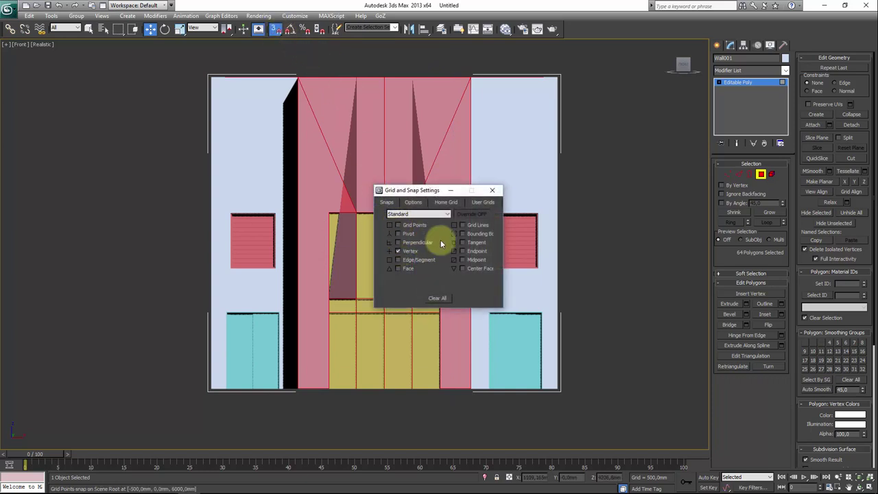
Turn off Grid Points snapping and close Grid and Snap Settings.
left_click(398, 225)
left_click(500, 191)
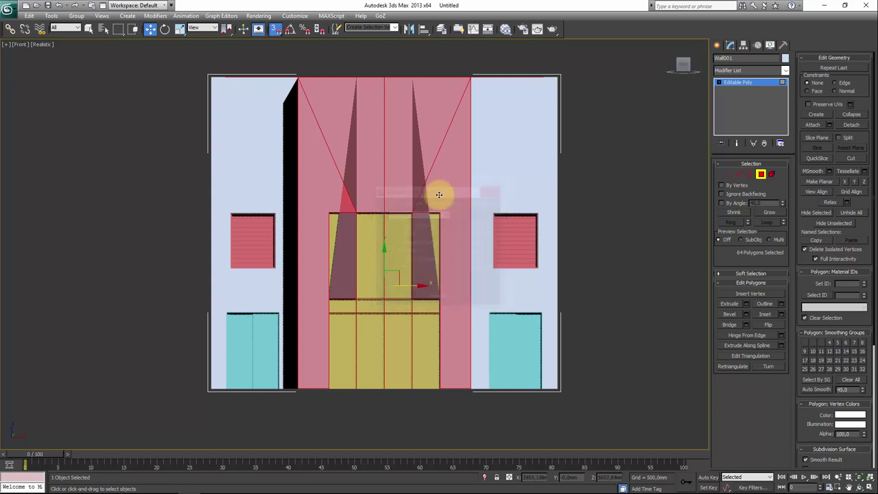
middle_click_drag(440, 197, 502, 160)
scroll(502, 160, "up", 3)
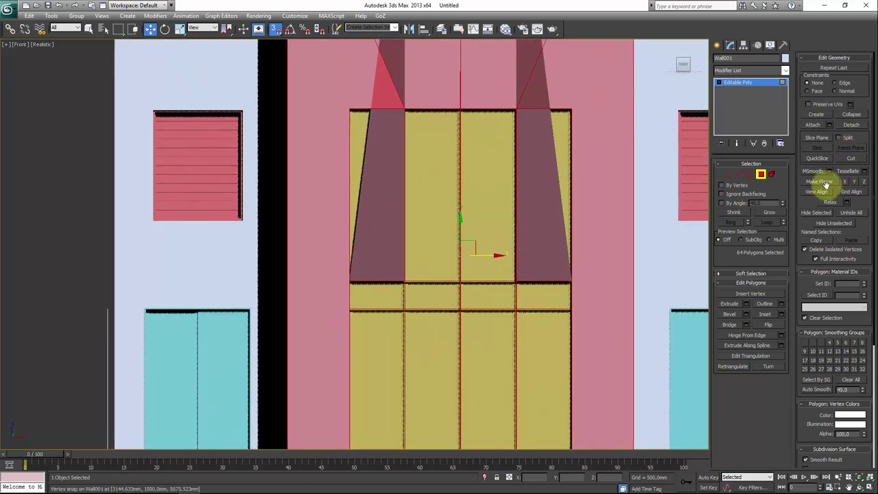
QuickSlice a horizontal cut along the door top and vertical cuts along its edges.
left_click(818, 160)
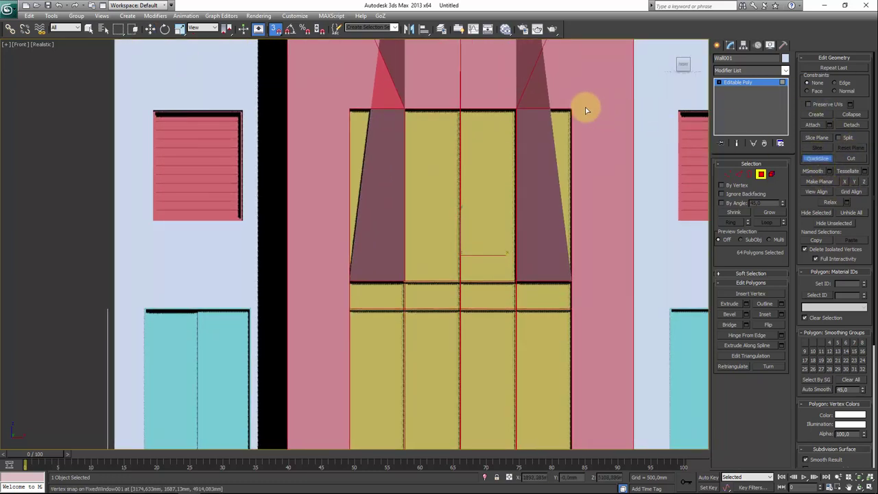
left_click(571, 108)
left_click(347, 110)
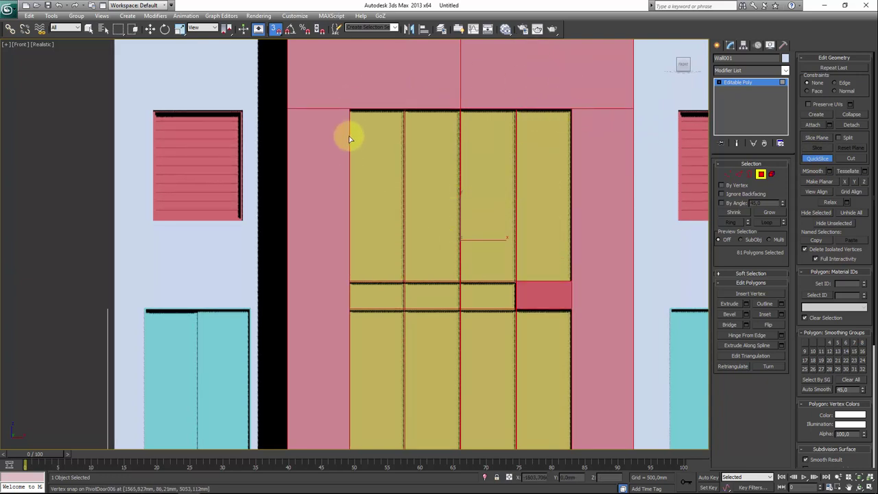
left_click(349, 110)
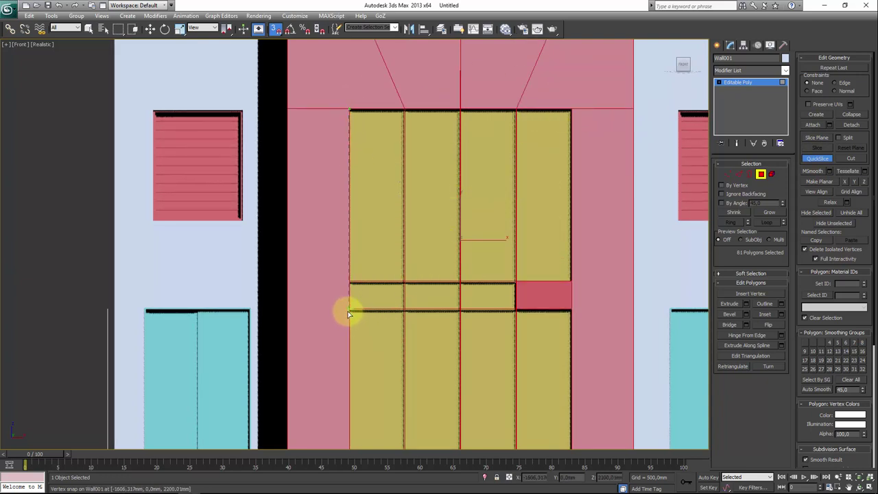
left_click(571, 114)
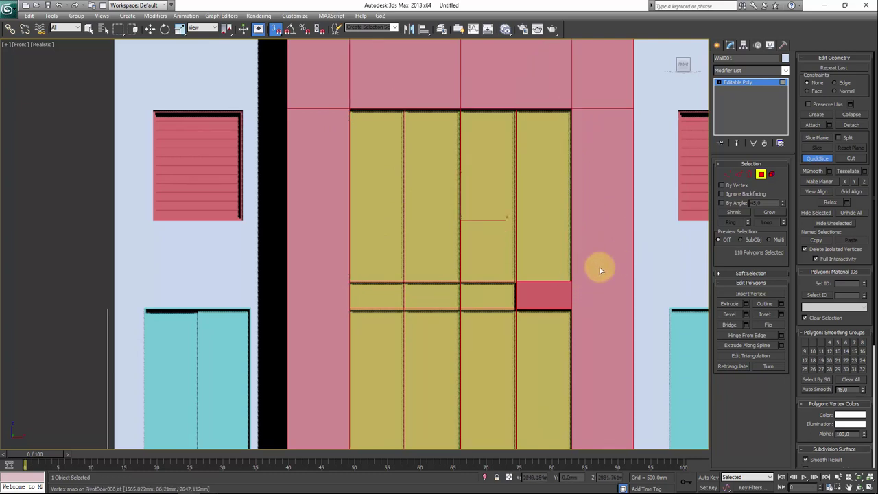
left_click(816, 161)
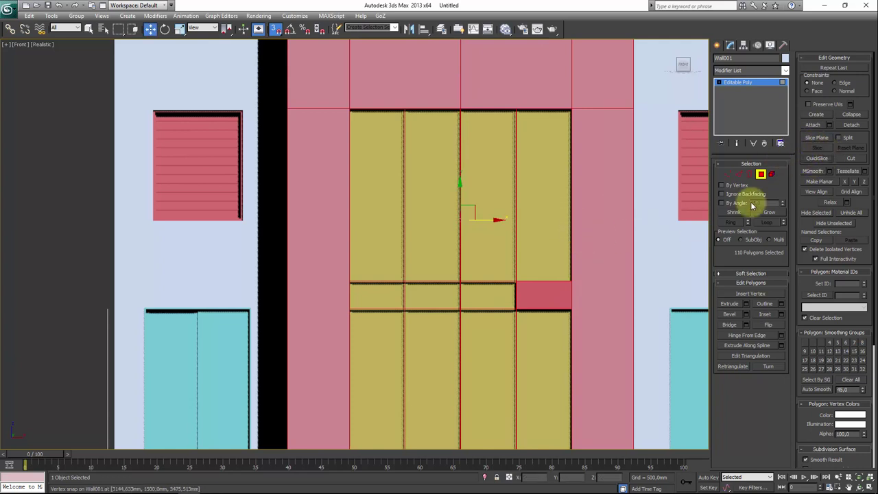
left_click(761, 174)
left_click(762, 176)
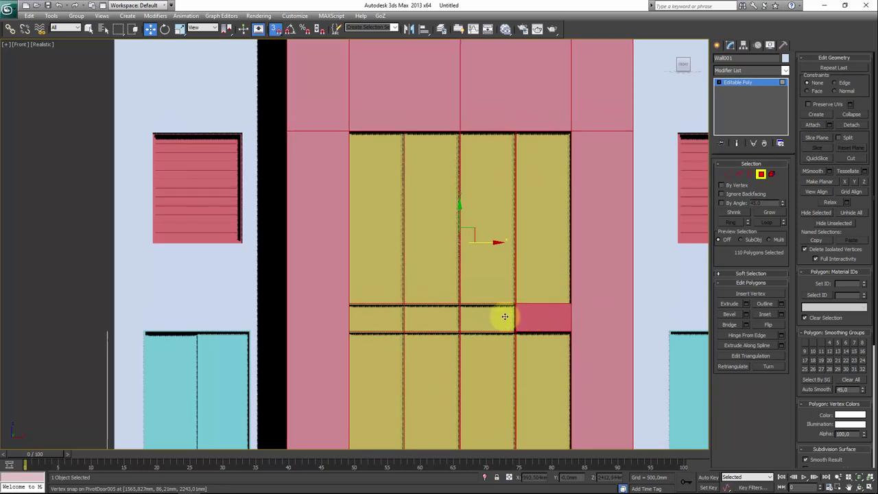
Exit Polygon mode and isolate Wall001 with Alt+Q.
mouse_move(501, 316)
middle_mouse_down("alt")
mouse_move(535, 353)
mouse_move(514, 308)
mouse_move(294, 204)
mouse_move(319, 196)
middle_mouse_up("alt")
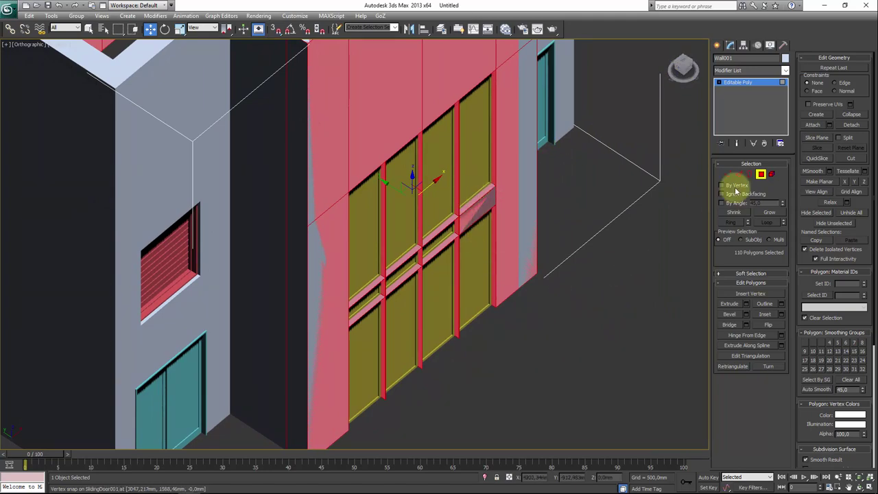
left_click(760, 173)
mouse_move(565, 265)
middle_mouse_down("alt")
mouse_move(528, 257)
mouse_move(543, 249)
middle_mouse_up("alt")
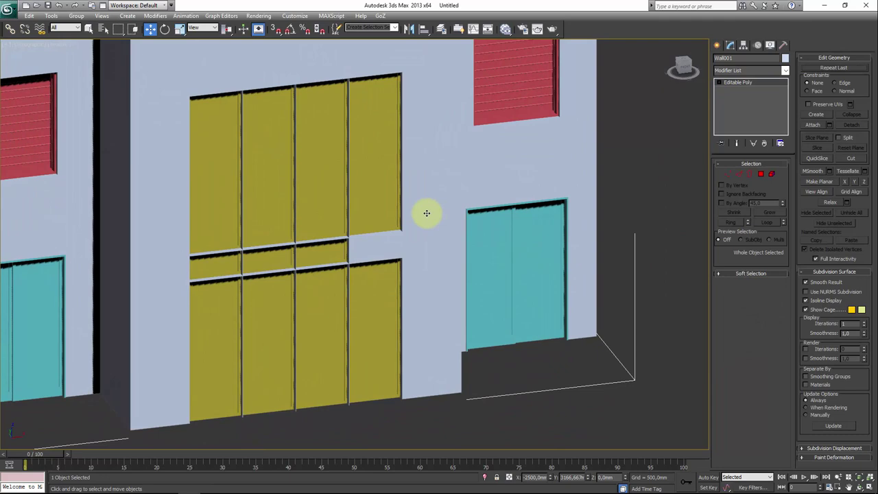
key("alt+q")
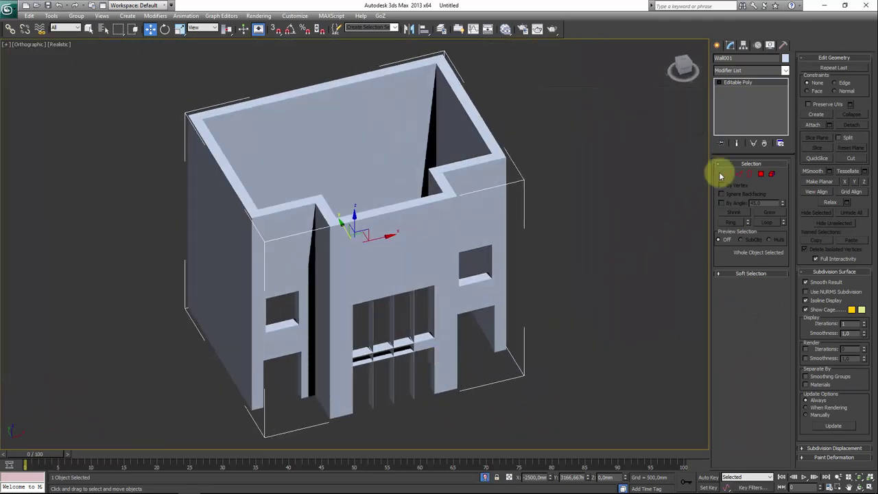
Select the polygons covering the door area and delete them.
left_click_drag(418, 405, 409, 362)
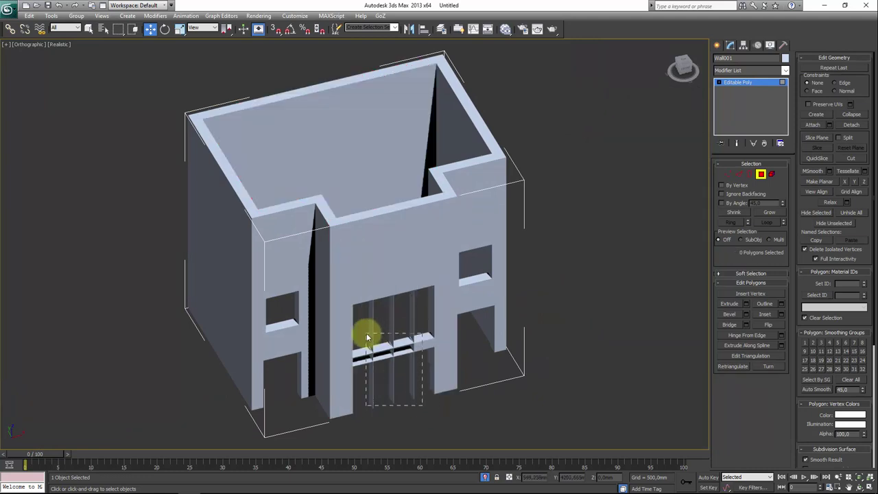
left_click_drag(367, 333, 366, 333)
key("Delete")
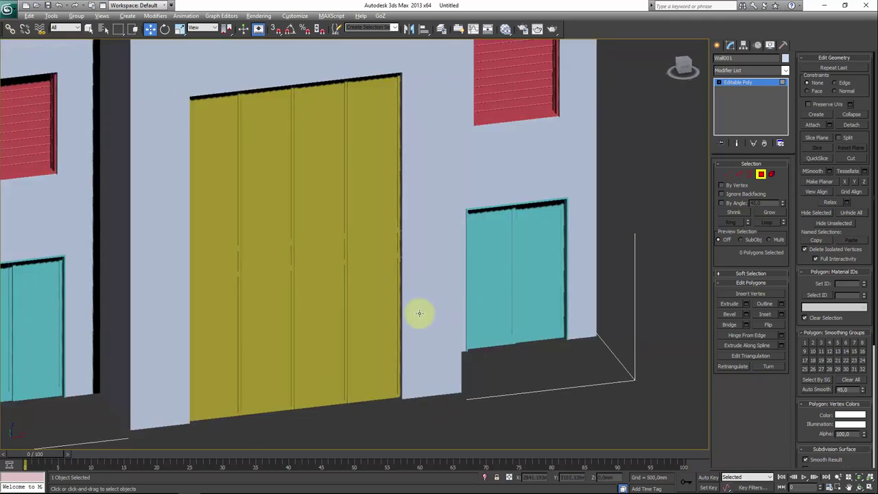
Orbit and zoom around the opened wall, then leave Polygon sub-object mode.
mouse_move(420, 313)
middle_mouse_down("alt")
mouse_move(392, 323)
mouse_move(375, 293)
mouse_move(447, 304)
mouse_move(418, 198)
mouse_move(416, 255)
middle_mouse_up("alt")
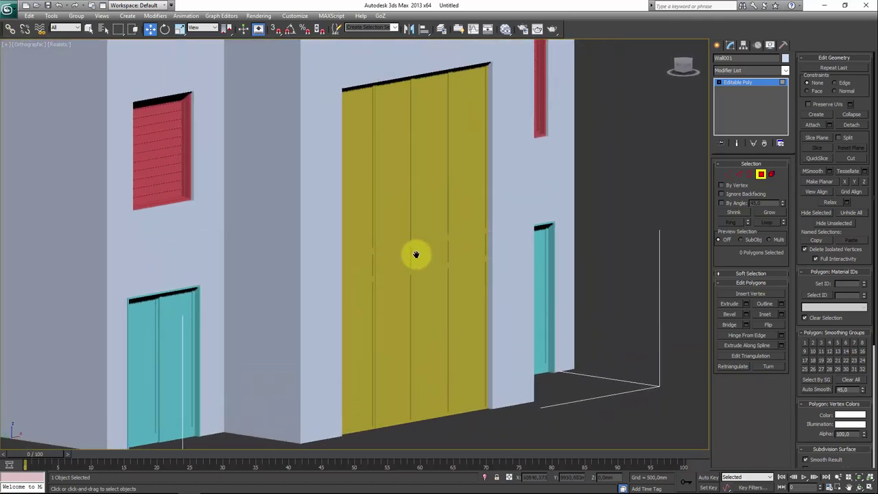
scroll(413, 249, "up", 3)
scroll(442, 265, "up", 3)
scroll(445, 269, "up", 2)
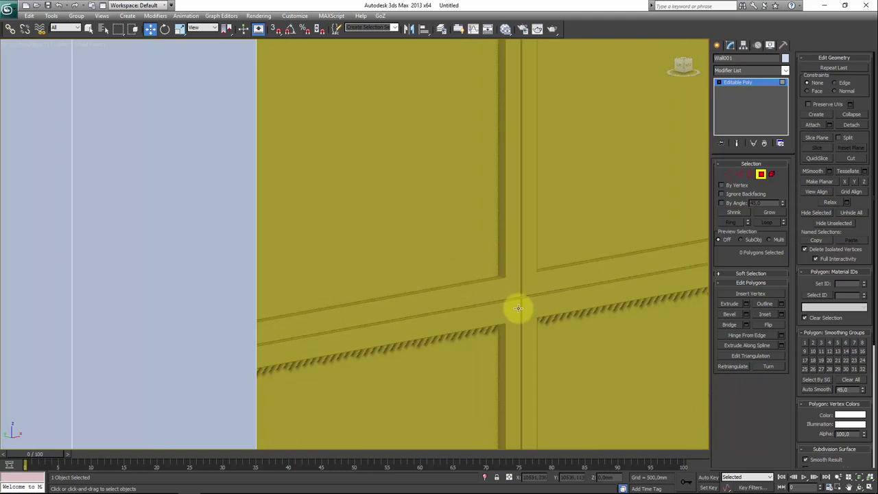
scroll(452, 285, "up", 2)
scroll(450, 275, "down", 5)
scroll(448, 264, "down", 3)
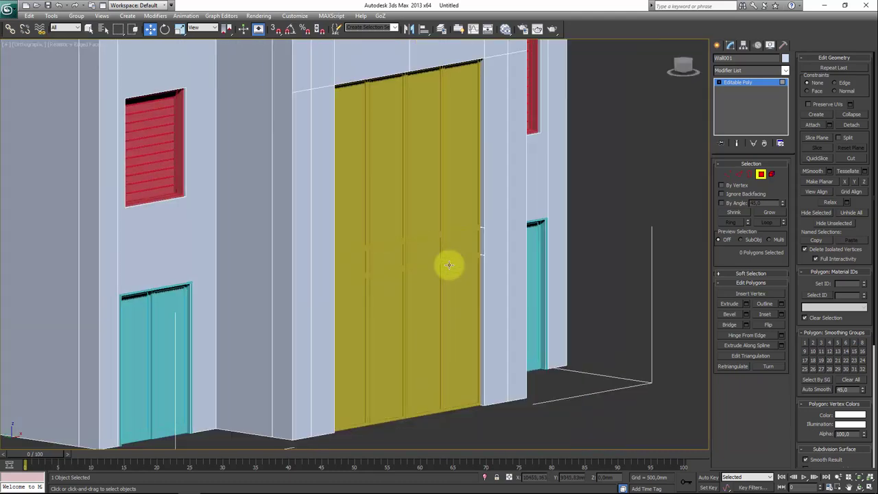
left_click(761, 175)
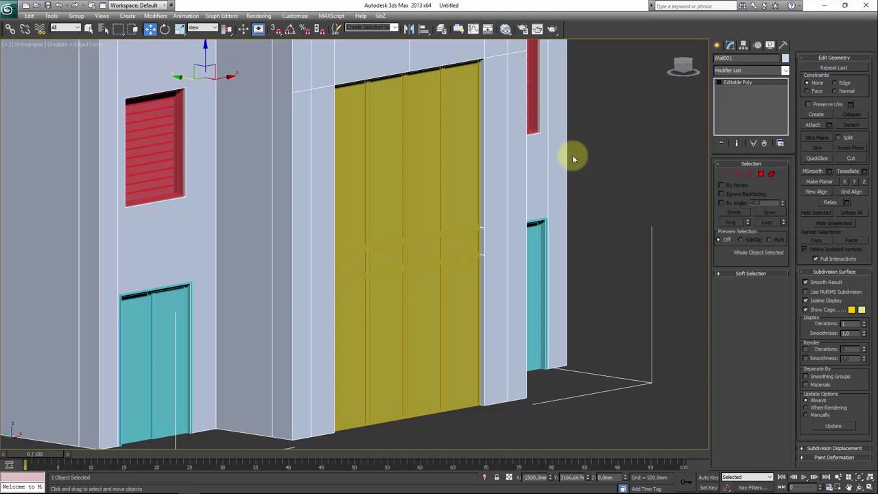
Orbit around the building to view the yellow door from several angles.
mouse_move(574, 159)
middle_mouse_down("alt")
mouse_move(590, 231)
mouse_move(576, 292)
mouse_move(514, 290)
mouse_move(559, 293)
middle_mouse_up("alt")
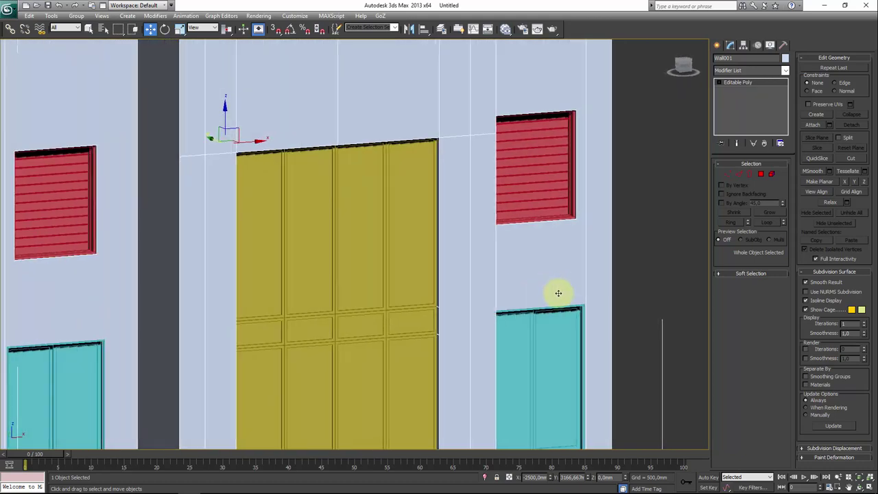
middle_click_drag(439, 269, 357, 167, "alt")
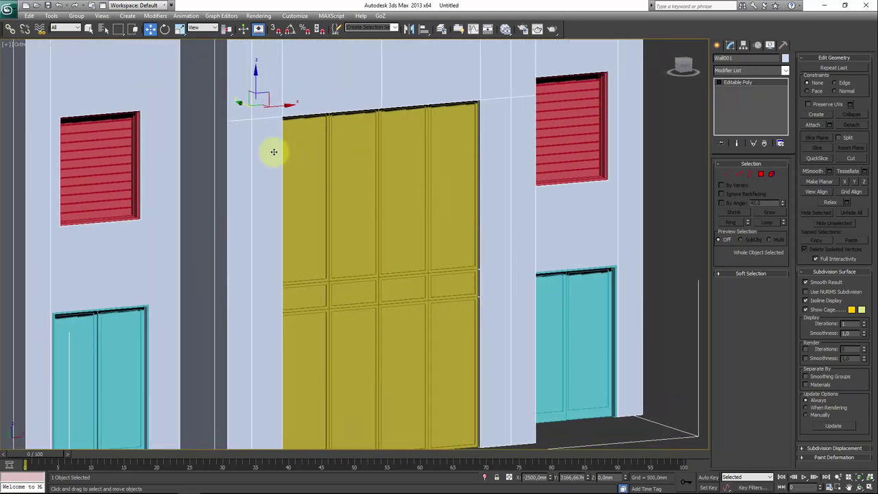
scroll(464, 204, "down", 3)
scroll(427, 248, "down", 3)
middle_click_drag(427, 259, 417, 295, "alt")
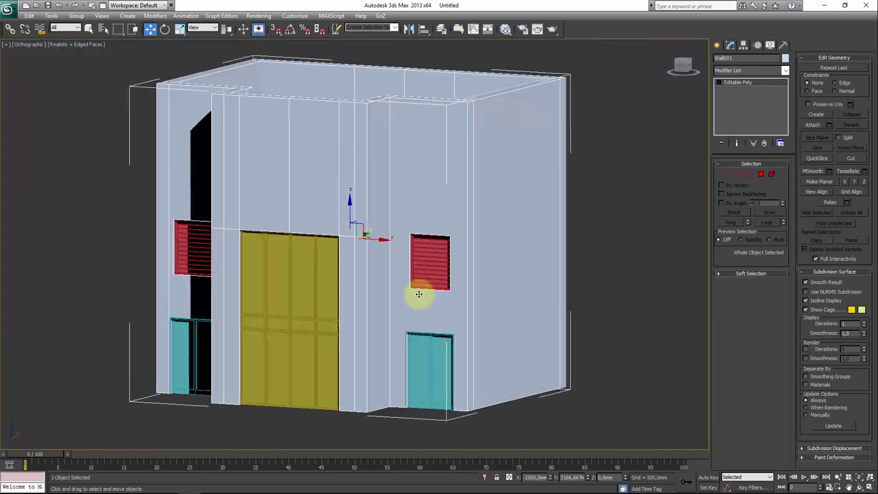
scroll(428, 279, "up", 2)
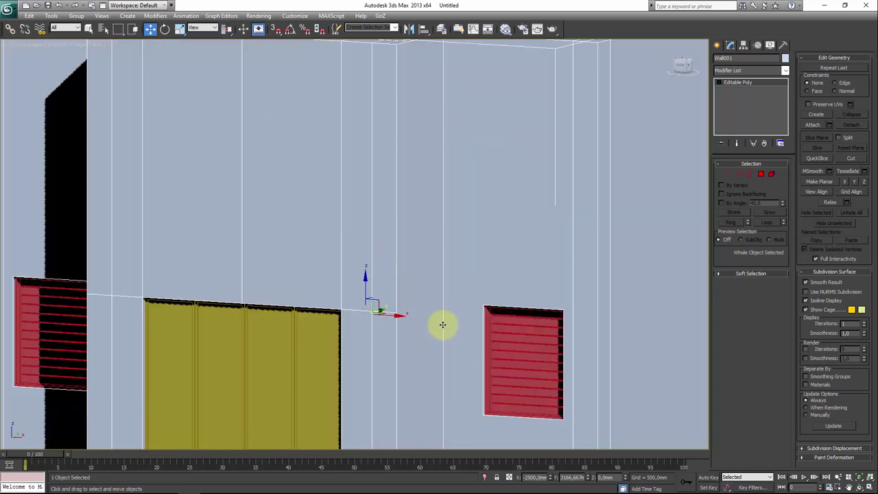
scroll(443, 323, "up", 2)
Pan and zoom between the red window and yellow door to frame both.
middle_click_drag(551, 334, 440, 218)
scroll(497, 250, "up", 3)
middle_click_drag(497, 249, 422, 297)
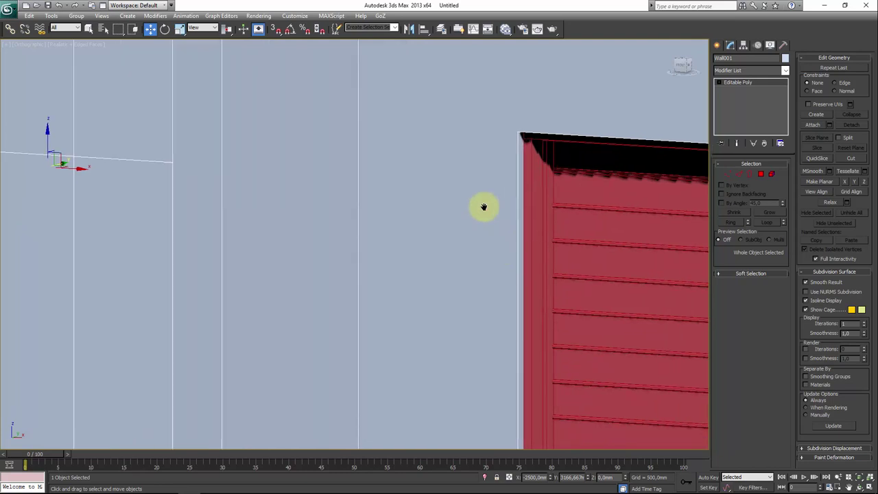
scroll(421, 298, "down", 2)
middle_click_drag(323, 355, 549, 271)
scroll(549, 272, "down", 2)
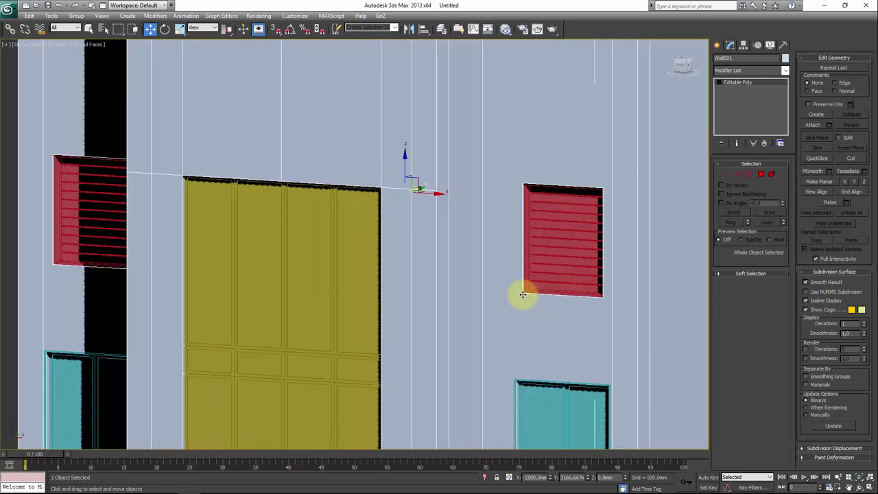
scroll(525, 294, "down", 3)
middle_click_drag(453, 270, 428, 304, "alt")
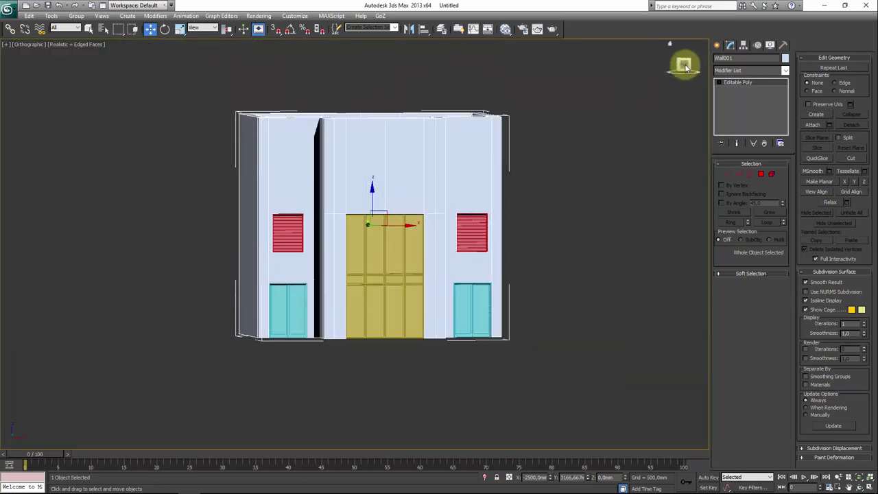
Switch to the Front view and pan across the whole facade.
left_click(684, 65)
middle_click_drag(428, 181, 453, 206)
scroll(439, 206, "up", 5)
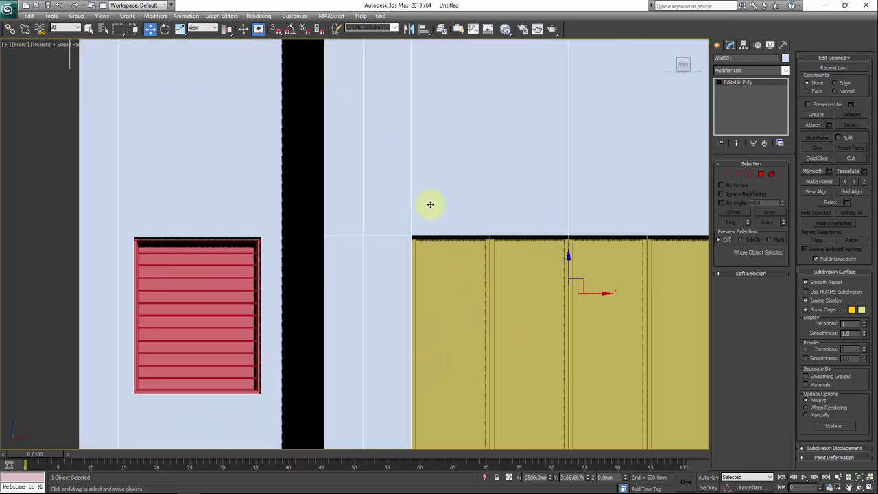
scroll(517, 156, "down", 3)
scroll(488, 254, "down", 2)
middle_click_drag(488, 255, 408, 203)
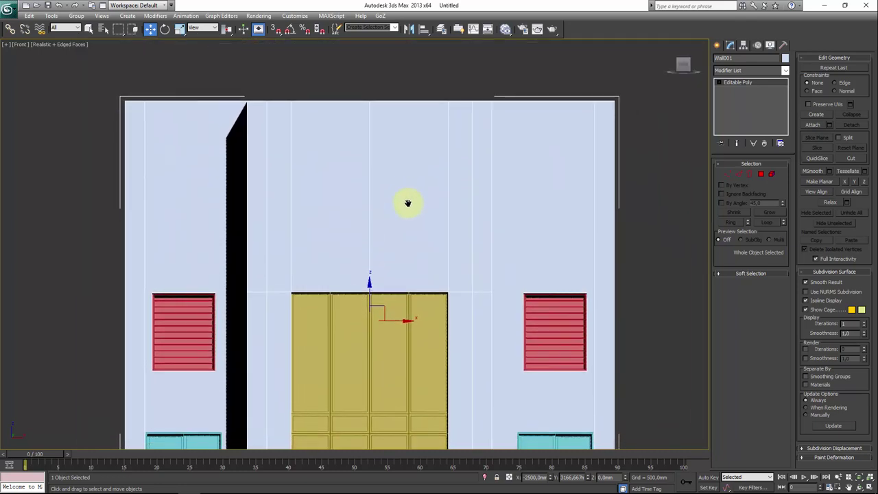
middle_click_drag(351, 126, 402, 143)
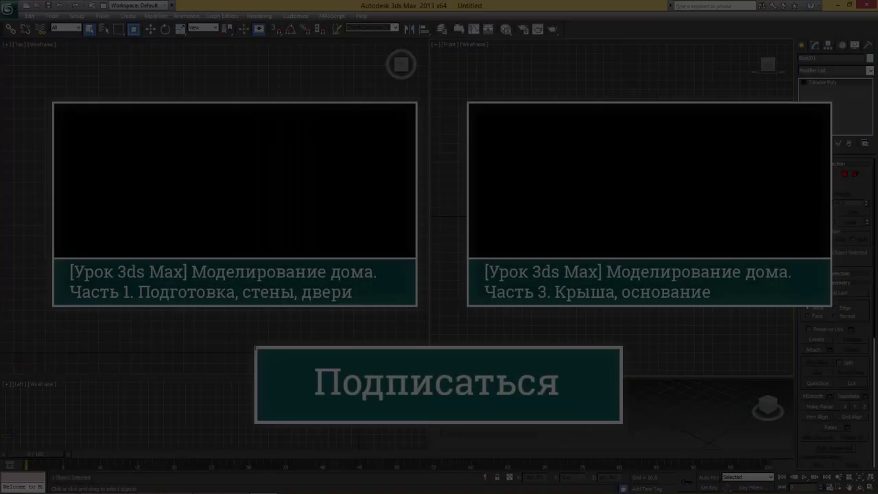